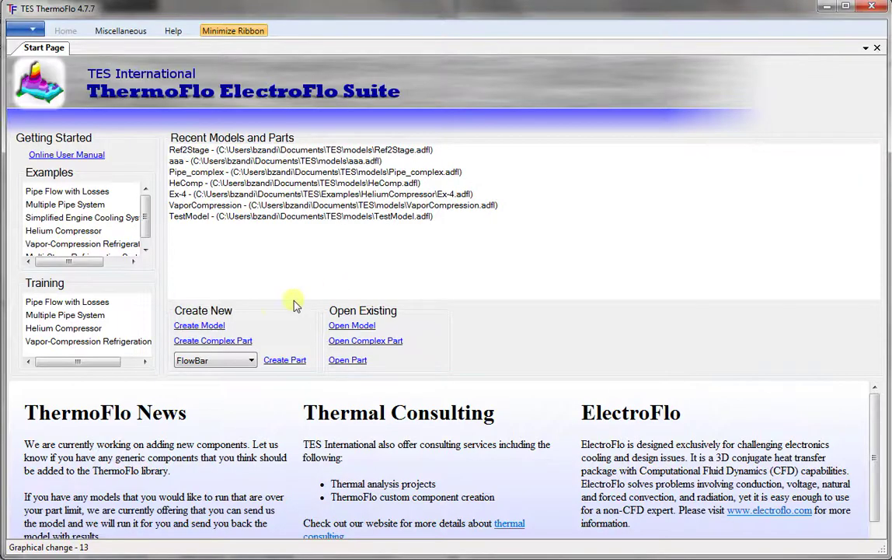
- Start a blank model, save it as Ref-2Stage, and show the Thermodynamic component library
{"action": "left_click", "coordinate": [200, 330]}
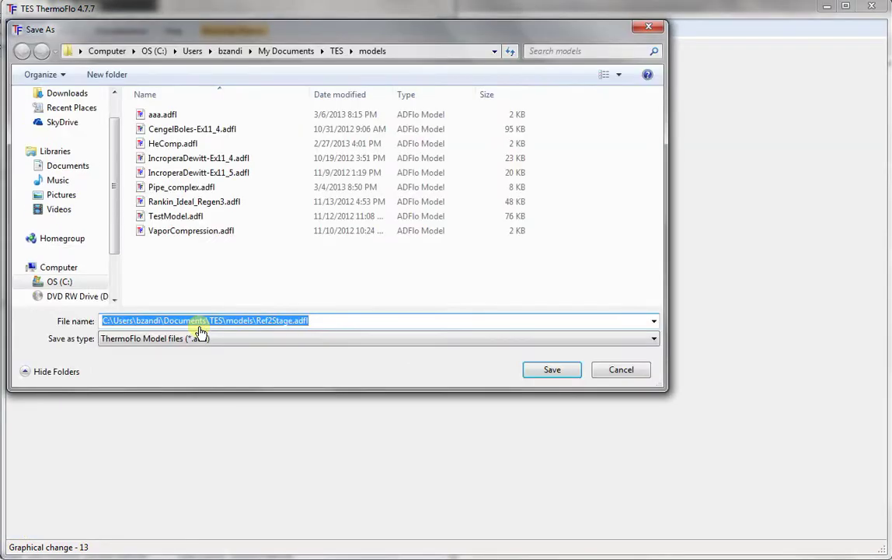
{"action": "type", "text": "Ref-"}
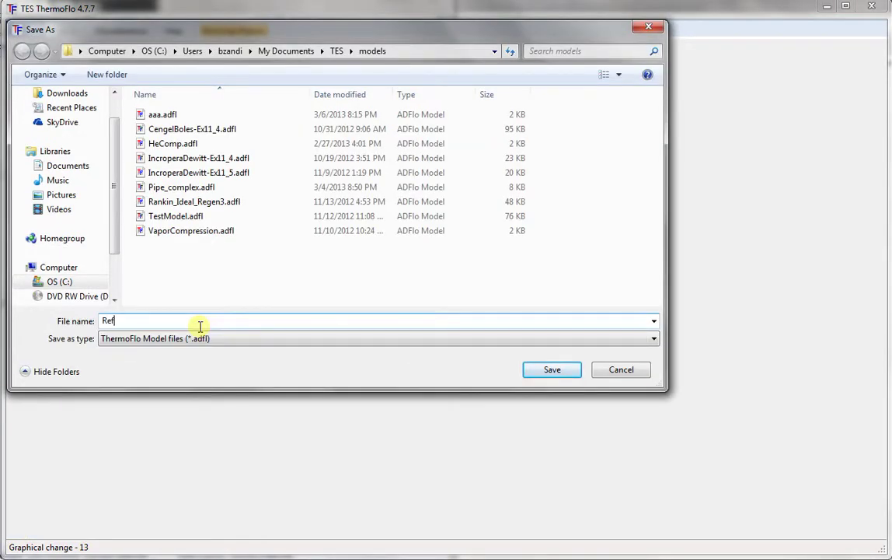
{"action": "type", "text": "2Stage"}
{"action": "left_click", "coordinate": [553, 371]}
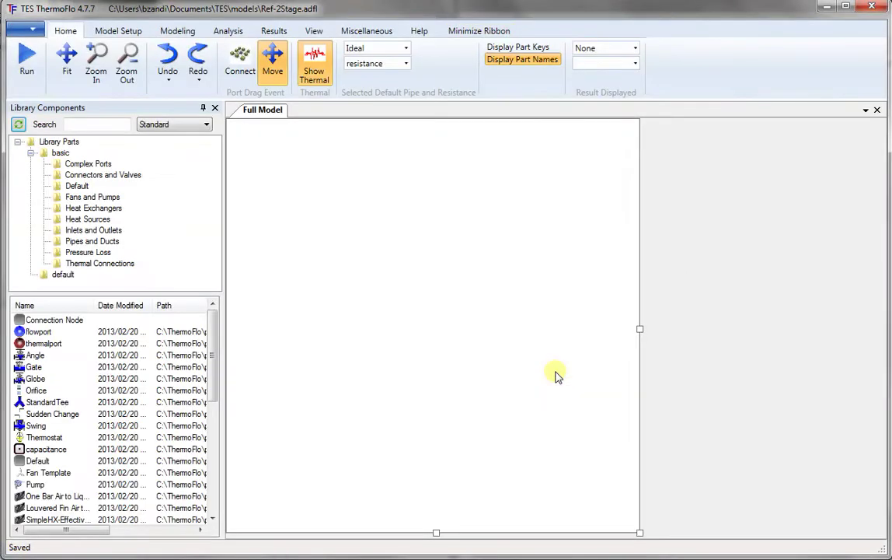
{"action": "left_click", "coordinate": [207, 125]}
{"action": "left_click", "coordinate": [180, 143]}
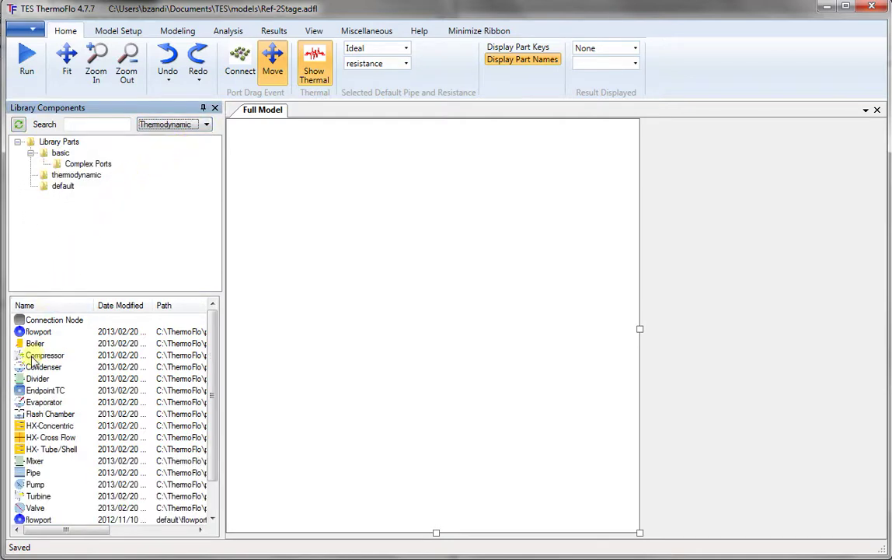
- Place a compressor, a condenser, an upper valve and a flash chamber on the canvas
{"action": "left_click_drag", "start_coordinate": [33, 359], "coordinate": [563, 233]}
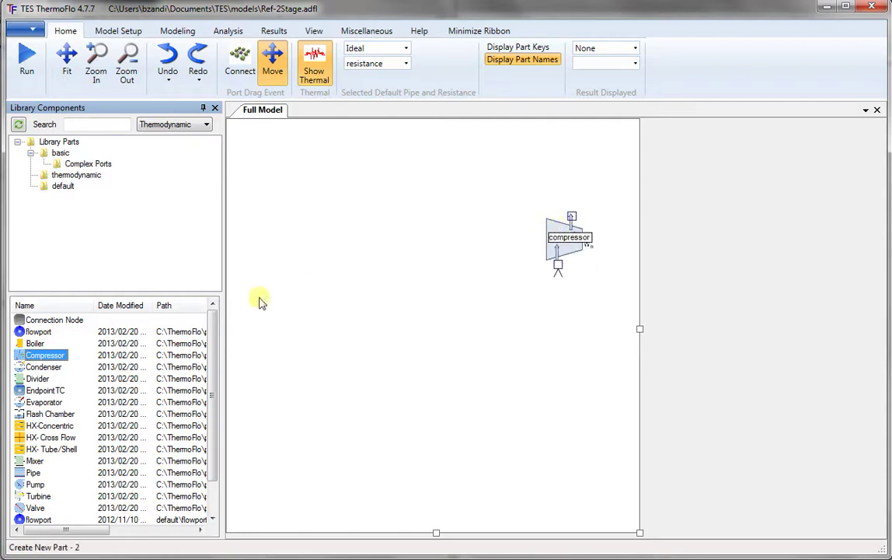
{"action": "left_click_drag", "start_coordinate": [23, 366], "coordinate": [406, 161]}
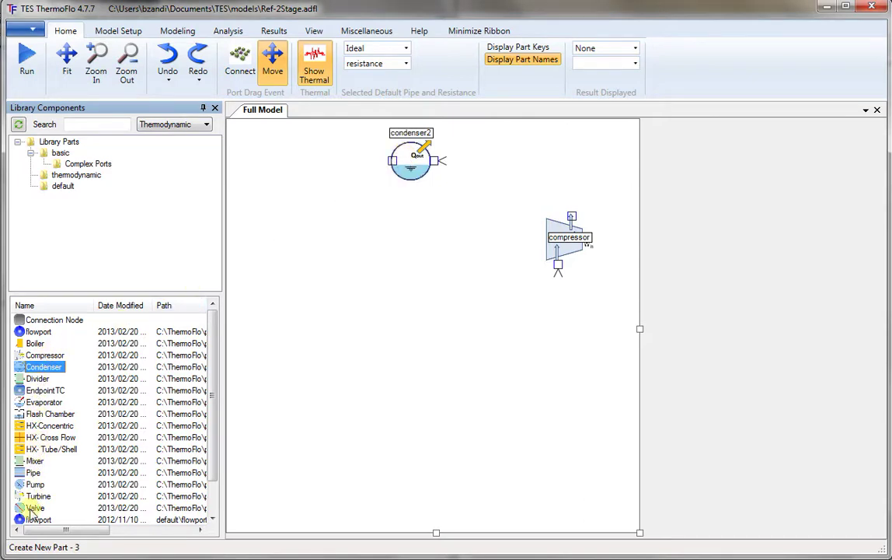
{"action": "left_click_drag", "start_coordinate": [32, 509], "coordinate": [311, 180]}
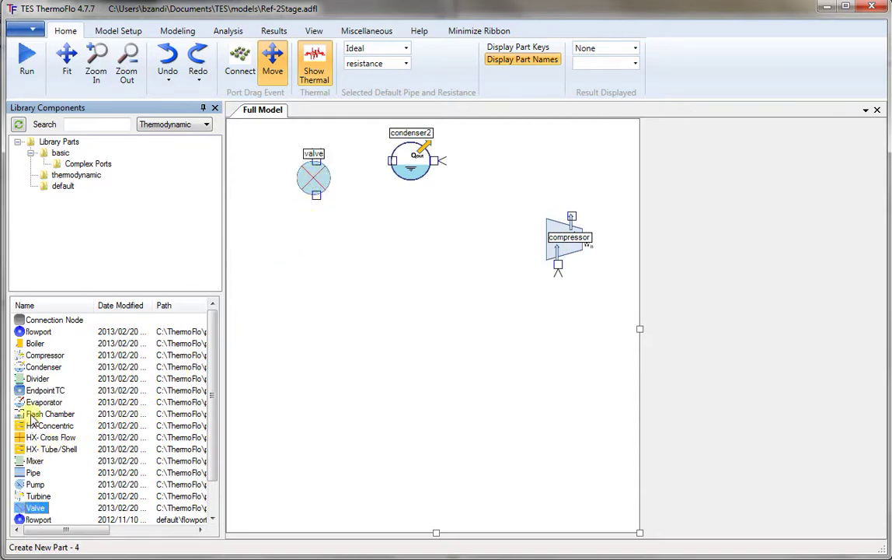
{"action": "left_click_drag", "start_coordinate": [31, 414], "coordinate": [317, 272]}
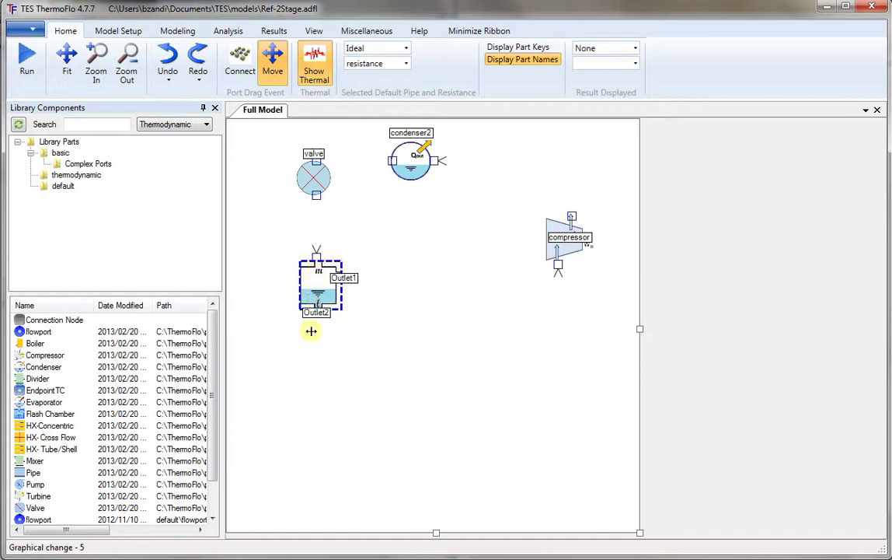
- Add a second valve, an evaporator, a second compressor and a mixer in the lower half
{"action": "left_click_drag", "start_coordinate": [35, 507], "coordinate": [321, 422]}
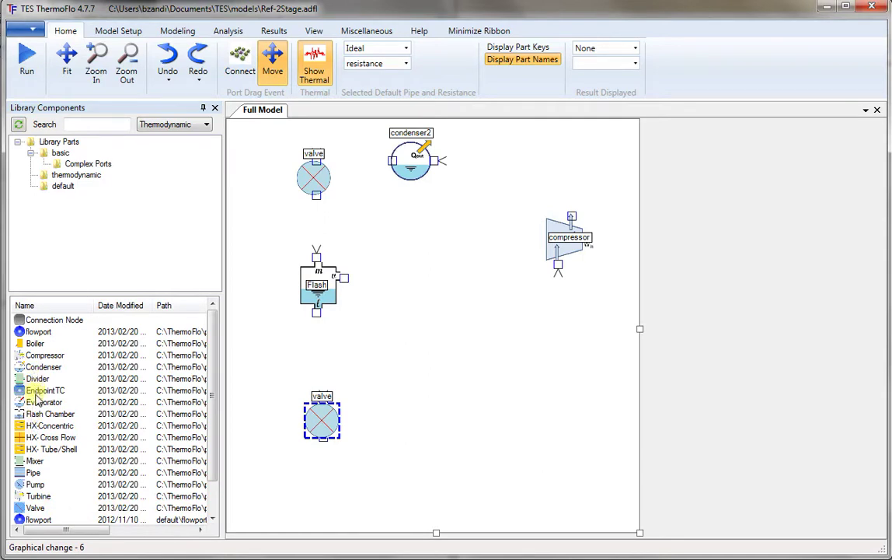
{"action": "left_click_drag", "start_coordinate": [39, 402], "coordinate": [422, 435]}
{"action": "left_click", "coordinate": [421, 441]}
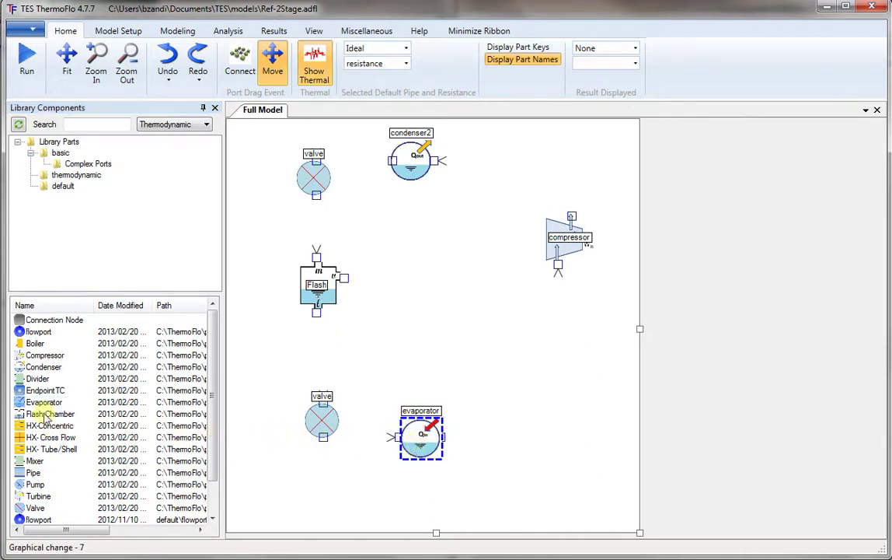
{"action": "left_click_drag", "start_coordinate": [35, 355], "coordinate": [500, 401]}
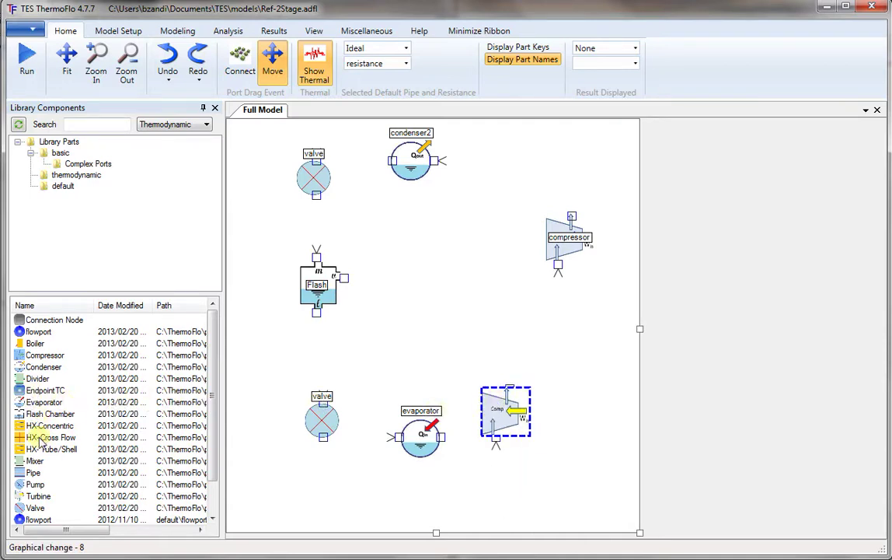
{"action": "left_click_drag", "start_coordinate": [27, 462], "coordinate": [519, 336]}
- Lower the flash chamber, then pipe the upper compressor into condenser2 and the upper valve into the flash chamber
{"action": "left_click", "coordinate": [310, 305]}
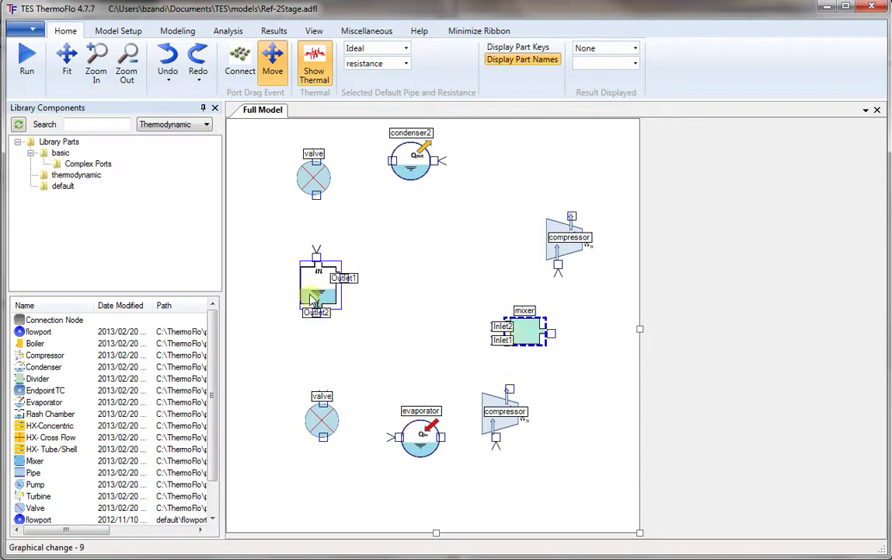
{"action": "left_click_drag", "start_coordinate": [309, 305], "coordinate": [312, 335]}
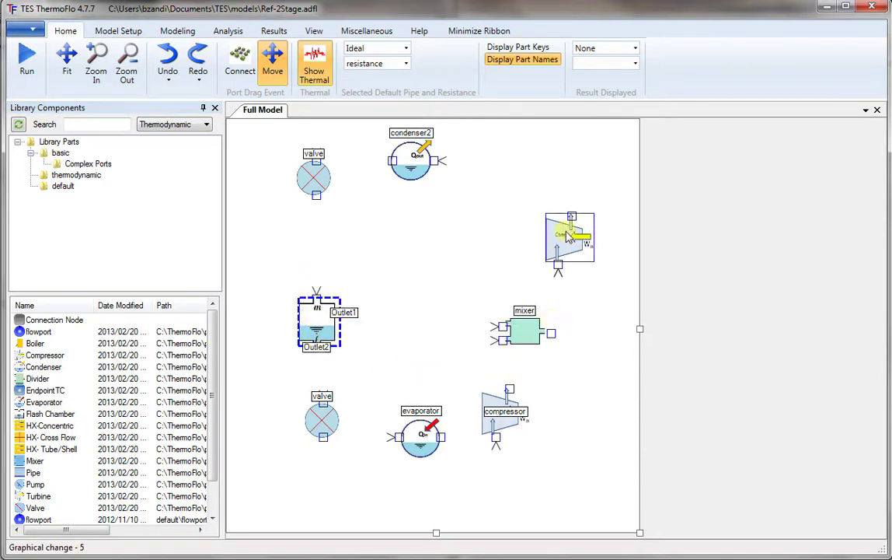
{"action": "mouse_move", "coordinate": [571, 216]}
{"action": "left_mouse_down"}
{"action": "mouse_move", "coordinate": [464, 175]}
{"action": "mouse_move", "coordinate": [442, 145]}
{"action": "mouse_move", "coordinate": [434, 162]}
{"action": "mouse_move", "coordinate": [317, 161]}
{"action": "left_mouse_up"}
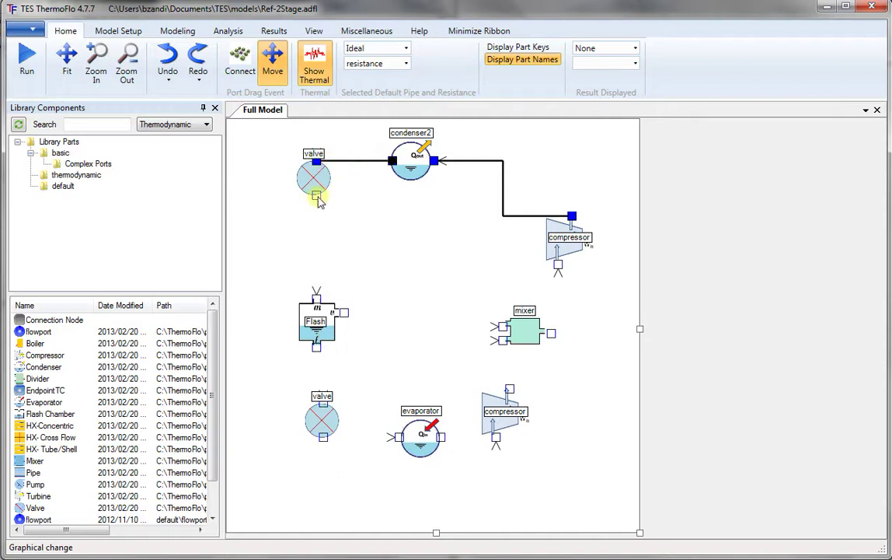
{"action": "left_click_drag", "start_coordinate": [317, 198], "coordinate": [317, 300]}
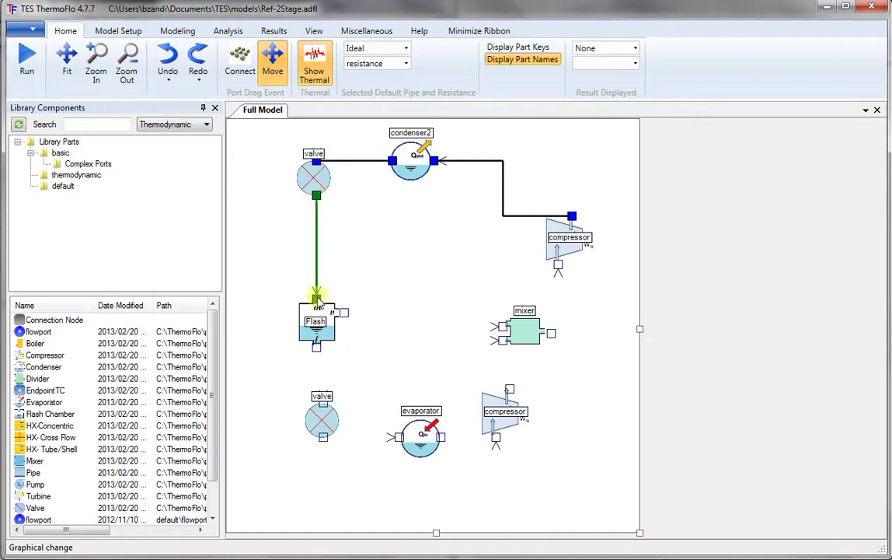
{"action": "left_click_drag", "start_coordinate": [316, 298], "coordinate": [316, 298]}
- Pipe flash chamber to lower valve to evaporator, feed the lower compressor and flash outlet into the mixer, and tidy the layout
{"action": "left_click_drag", "start_coordinate": [317, 347], "coordinate": [323, 404]}
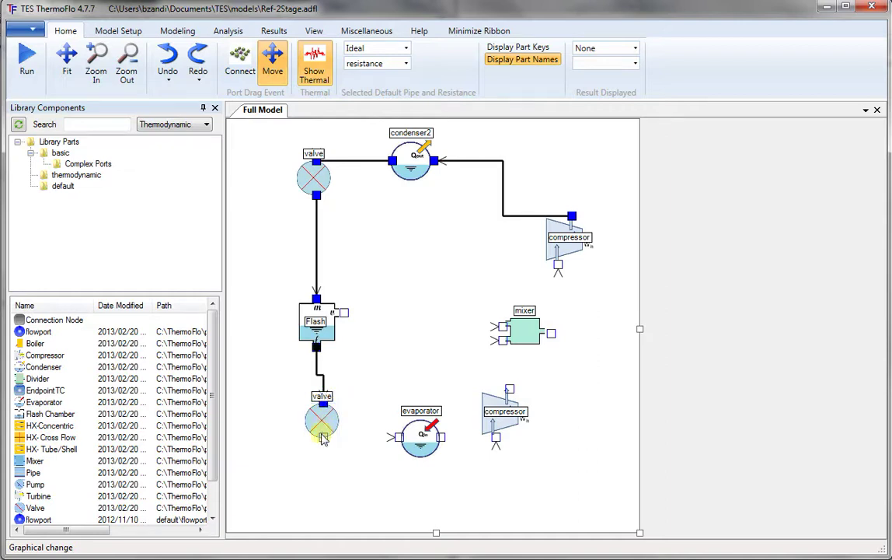
{"action": "left_click_drag", "start_coordinate": [323, 440], "coordinate": [496, 437]}
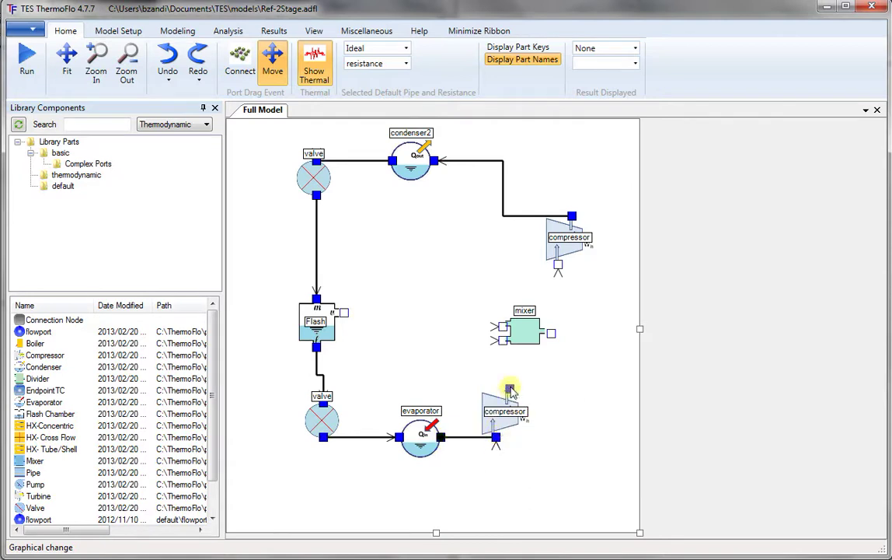
{"action": "left_click_drag", "start_coordinate": [509, 390], "coordinate": [503, 340]}
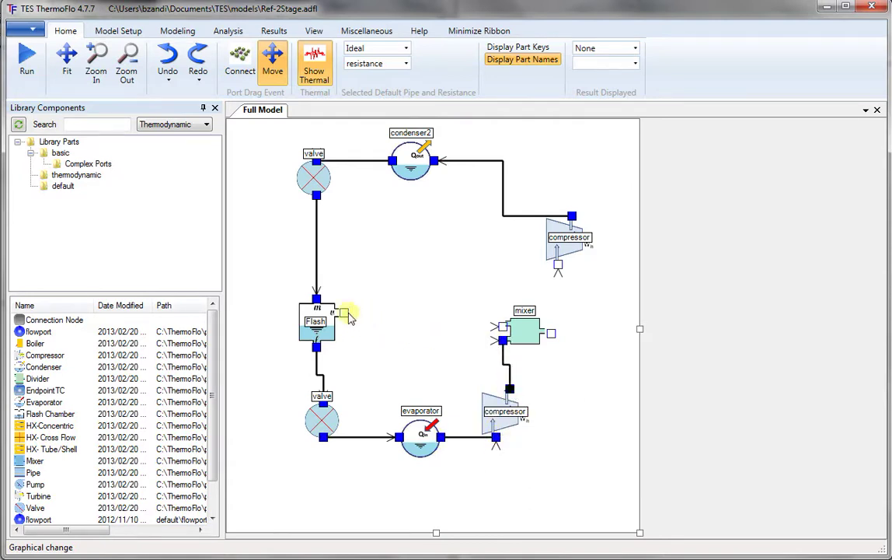
{"action": "left_click_drag", "start_coordinate": [347, 314], "coordinate": [558, 266]}
{"action": "left_click_drag", "start_coordinate": [512, 342], "coordinate": [535, 334]}
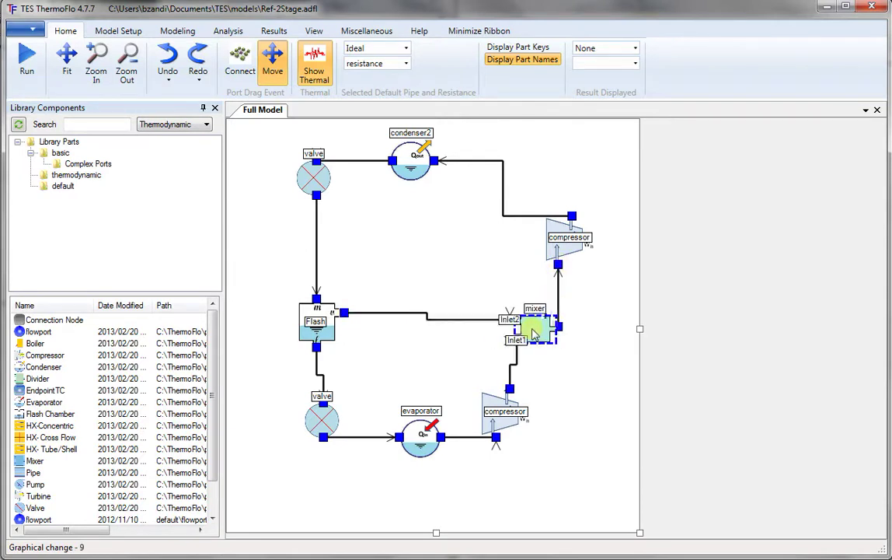
{"action": "left_click", "coordinate": [318, 323]}
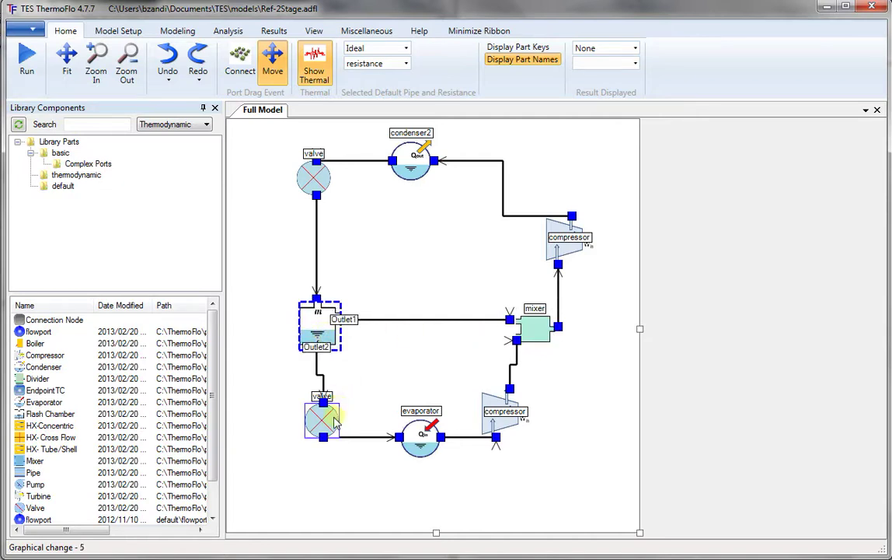
{"action": "left_click_drag", "start_coordinate": [339, 437], "coordinate": [333, 437]}
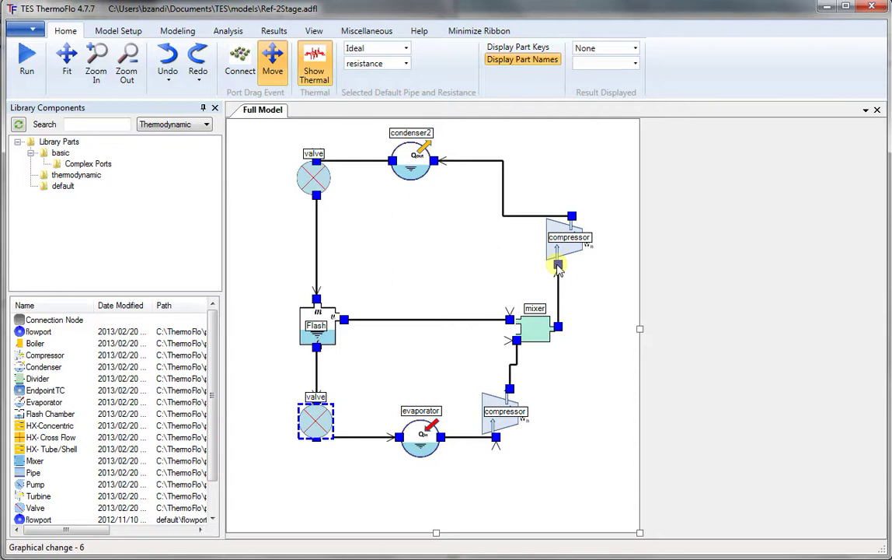
- Attach a fluid marker to the upper compressor's inlet pipe and set it to R134A from Refrigerants
{"action": "right_click", "coordinate": [558, 267]}
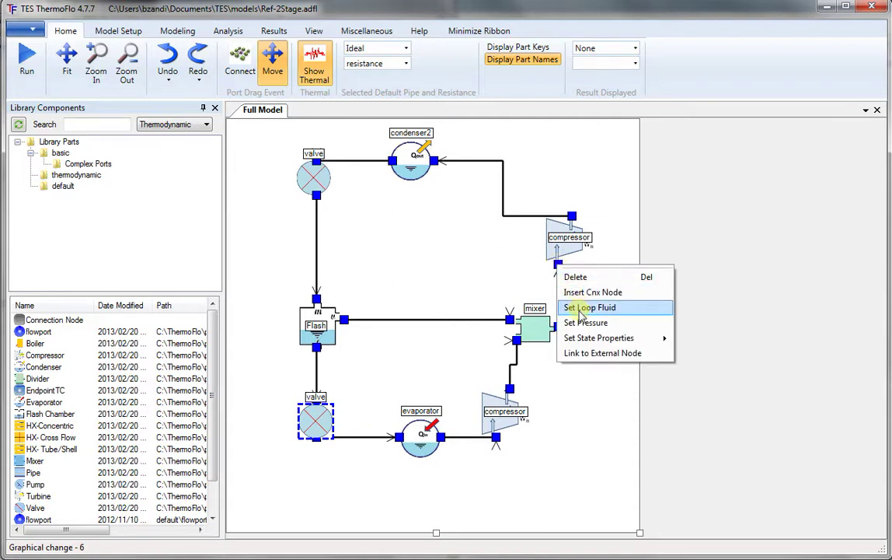
{"action": "left_click", "coordinate": [579, 311]}
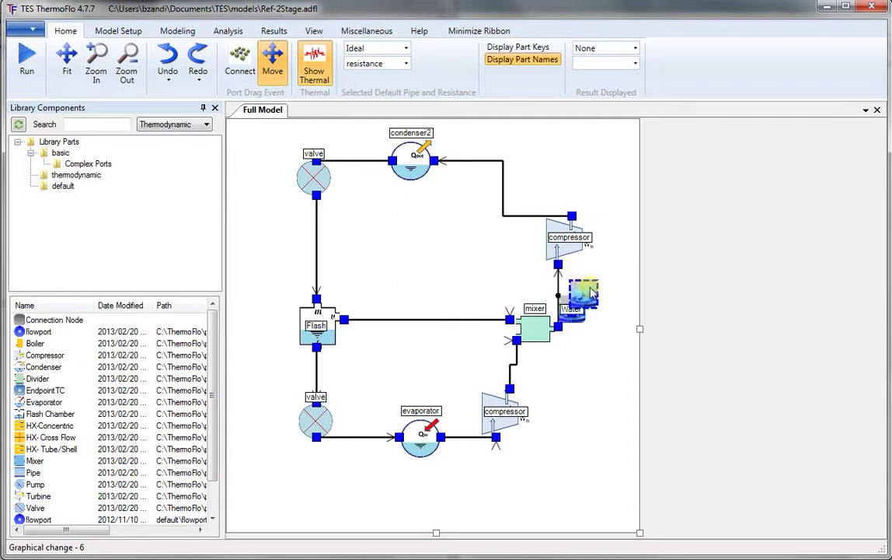
{"action": "left_click_drag", "start_coordinate": [580, 313], "coordinate": [594, 290]}
{"action": "double_click", "coordinate": [595, 289]}
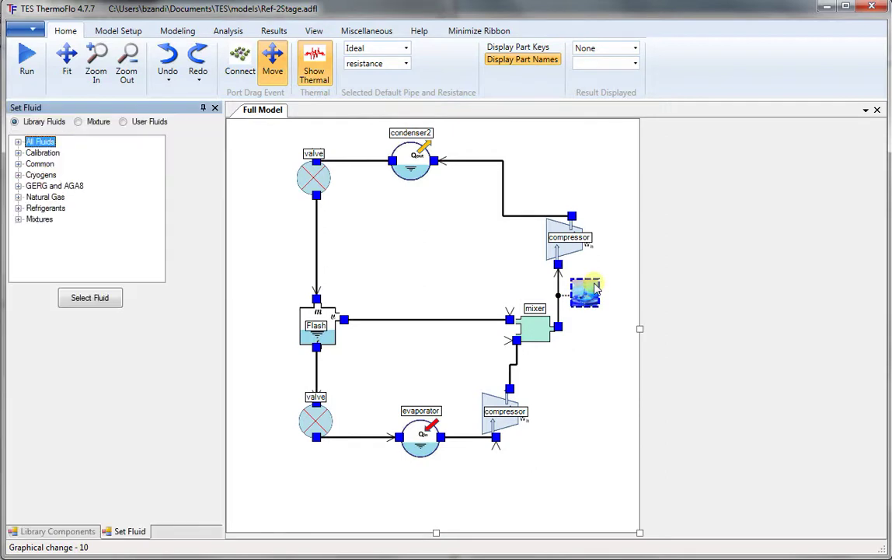
{"action": "left_click", "coordinate": [19, 209]}
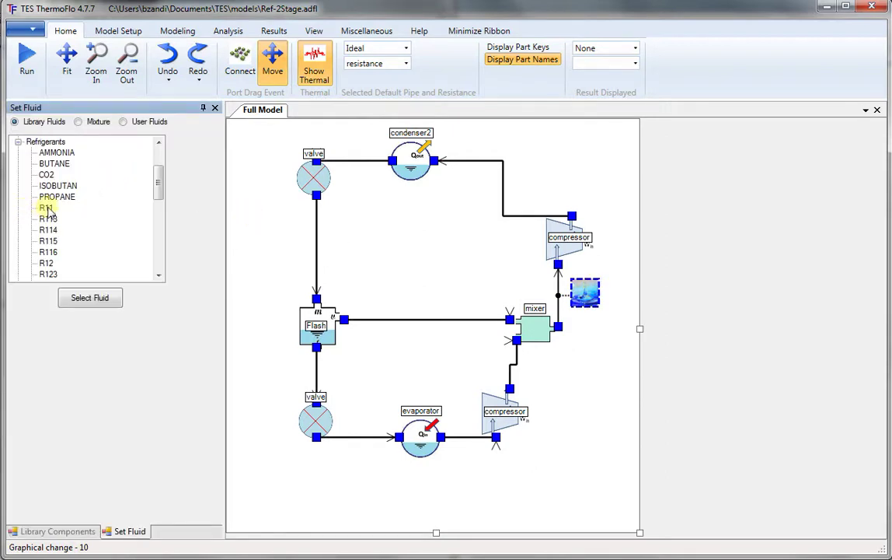
{"action": "scroll", "coordinate": [48, 210], "scroll_direction": "down", "scroll_amount": 2}
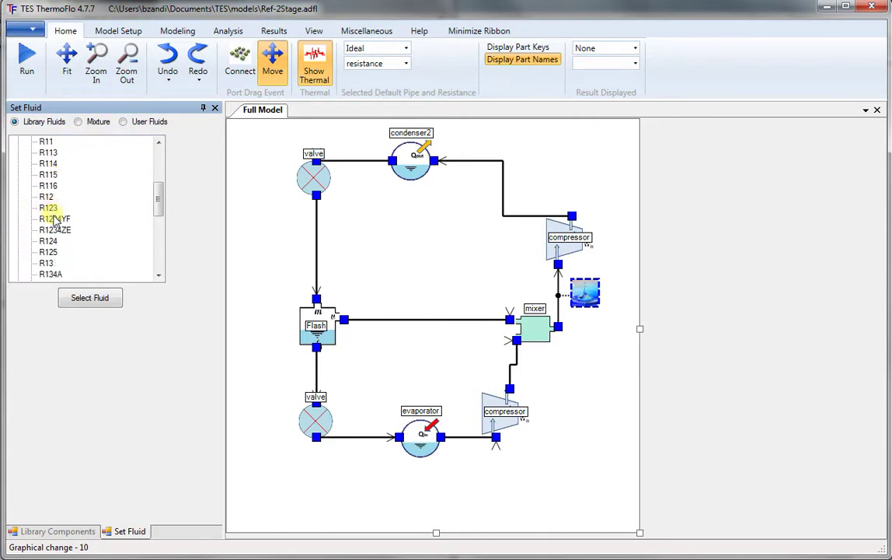
{"action": "left_click", "coordinate": [50, 275]}
{"action": "left_click", "coordinate": [88, 300]}
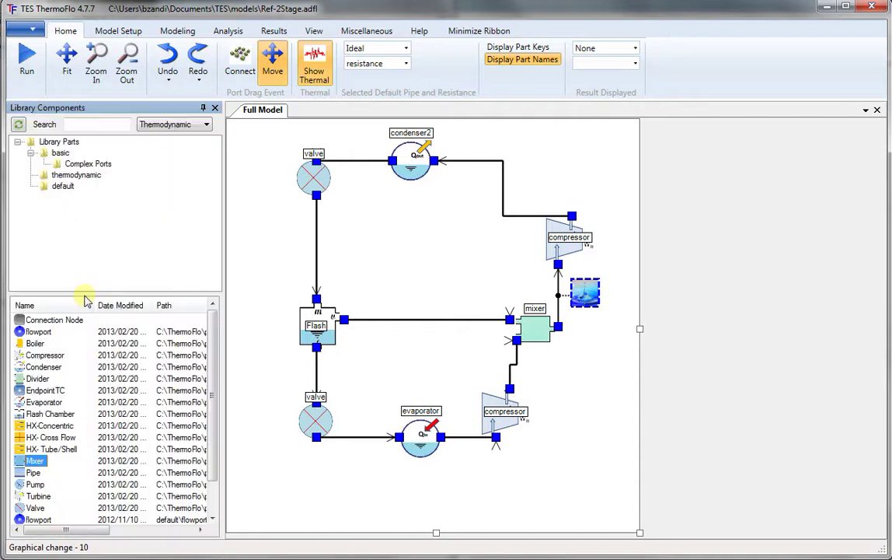
{"action": "left_click", "coordinate": [612, 363]}
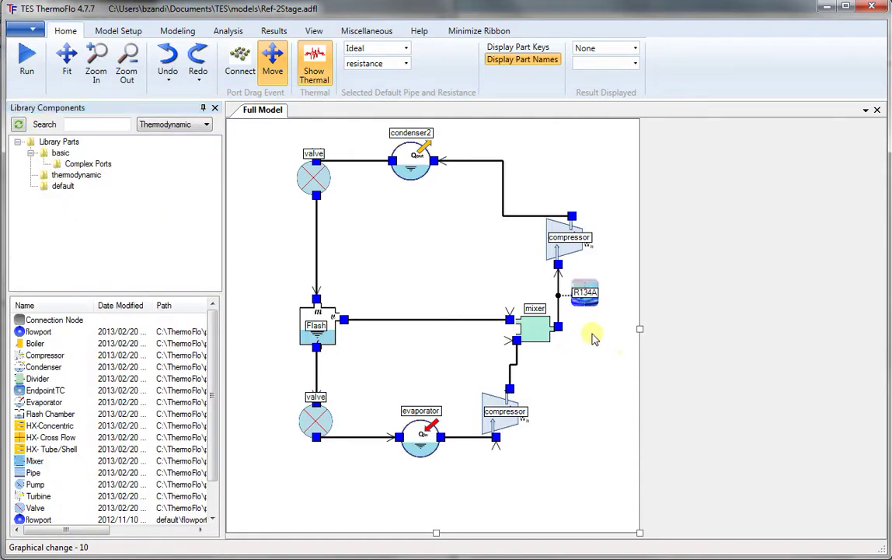
- Set a 1 kg/s mass flow rate on the upper compressor's inlet pipe
{"action": "right_click", "coordinate": [558, 265]}
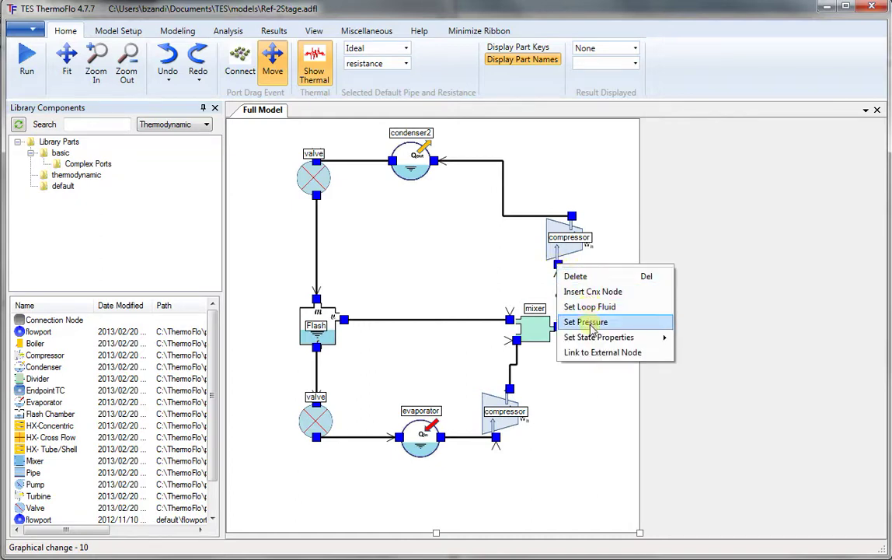
{"action": "mouse_move", "coordinate": [595, 337]}
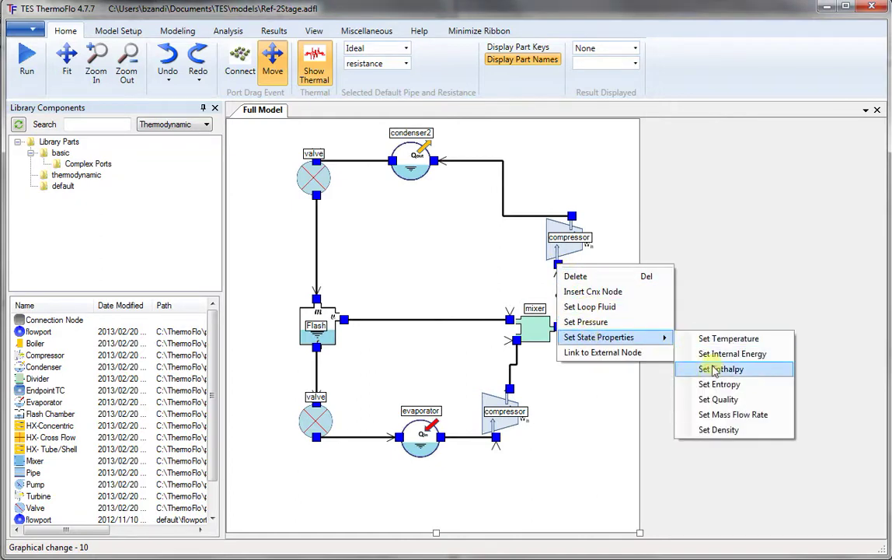
{"action": "left_click", "coordinate": [735, 416]}
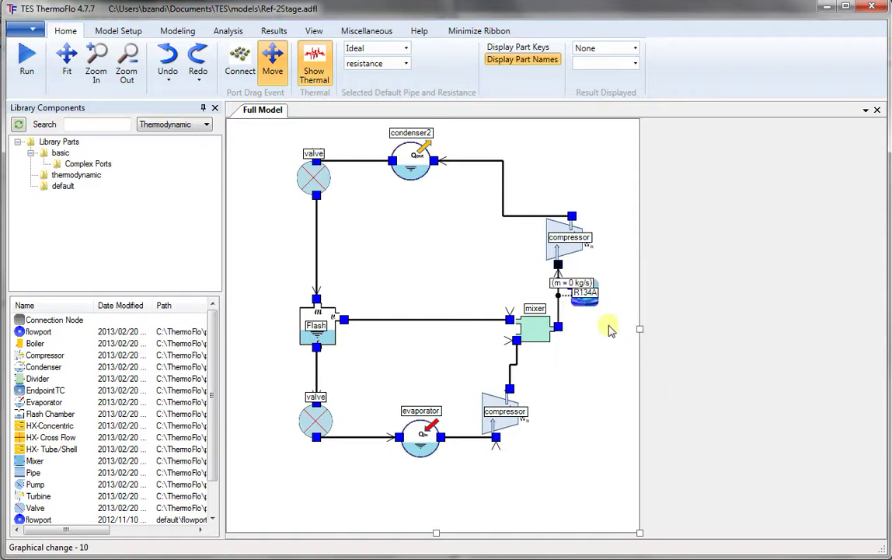
{"action": "left_click", "coordinate": [558, 282]}
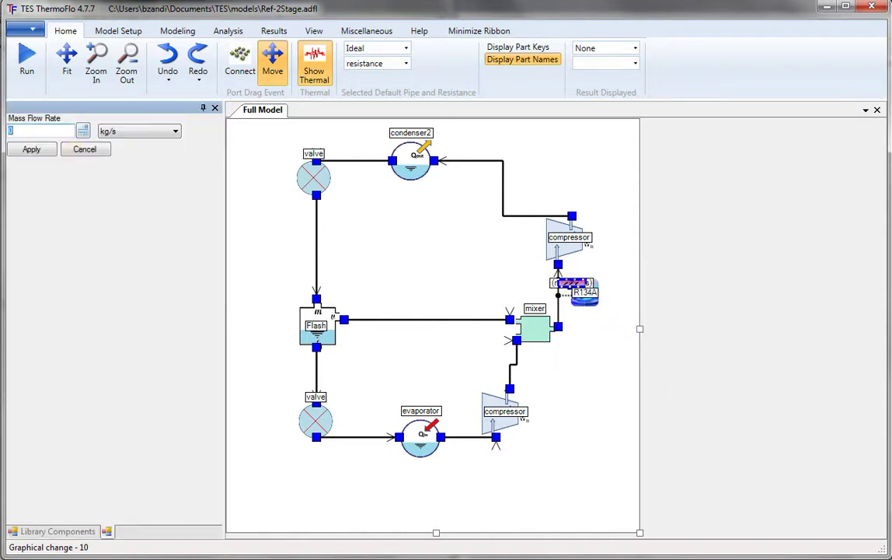
{"action": "type", "text": "1"}
{"action": "left_click", "coordinate": [32, 150]}
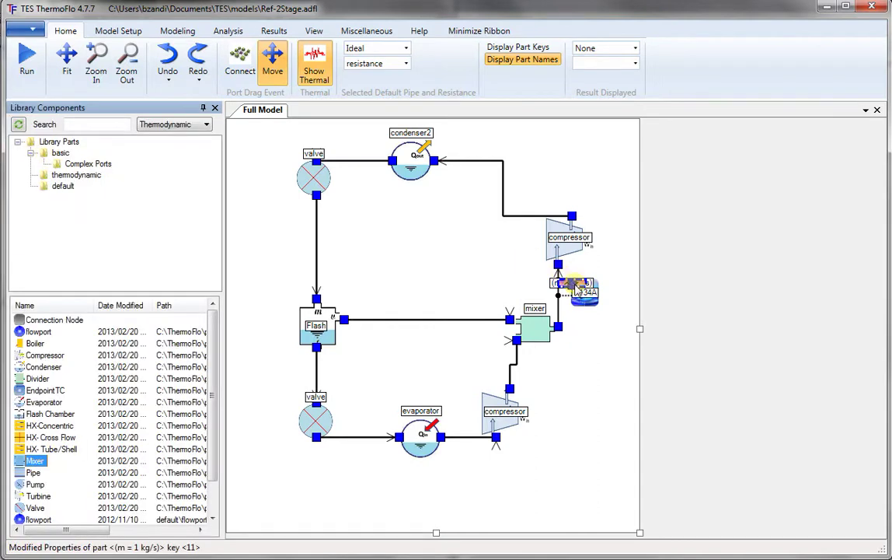
{"action": "mouse_move", "coordinate": [576, 289]}
{"action": "left_mouse_down"}
{"action": "mouse_move", "coordinate": [592, 272]}
{"action": "mouse_move", "coordinate": [588, 314]}
{"action": "mouse_move", "coordinate": [585, 288]}
{"action": "mouse_move", "coordinate": [598, 288]}
{"action": "left_mouse_up"}
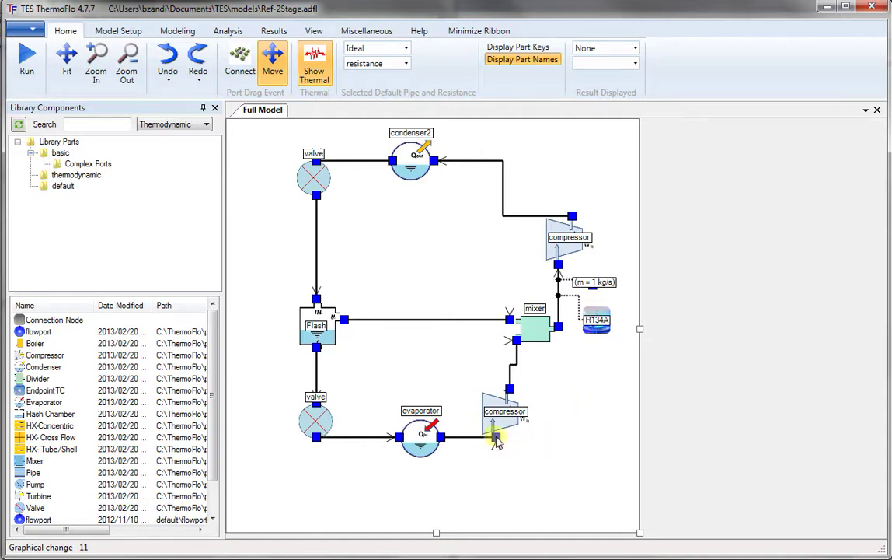
- Apply a 0.14 MPa pressure at the lower compressor's inlet from the evaporator
{"action": "right_click", "coordinate": [496, 439]}
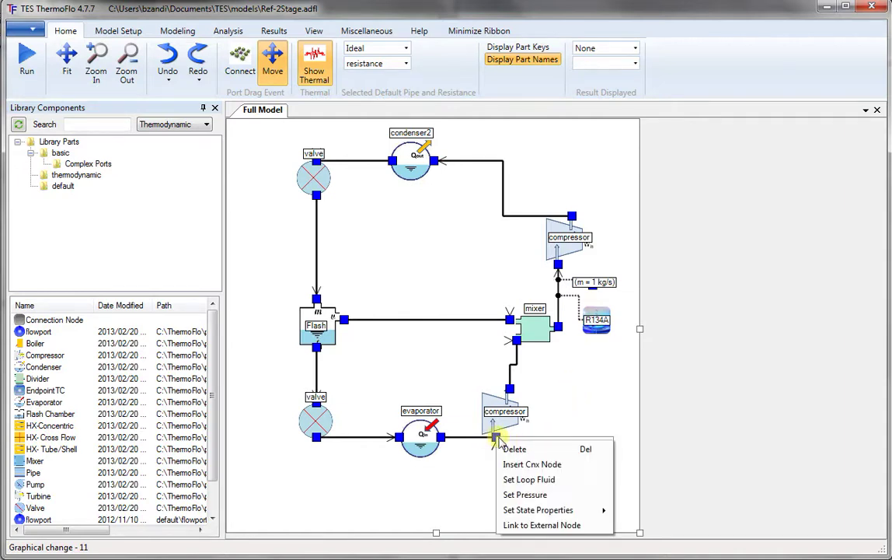
{"action": "left_click", "coordinate": [525, 495]}
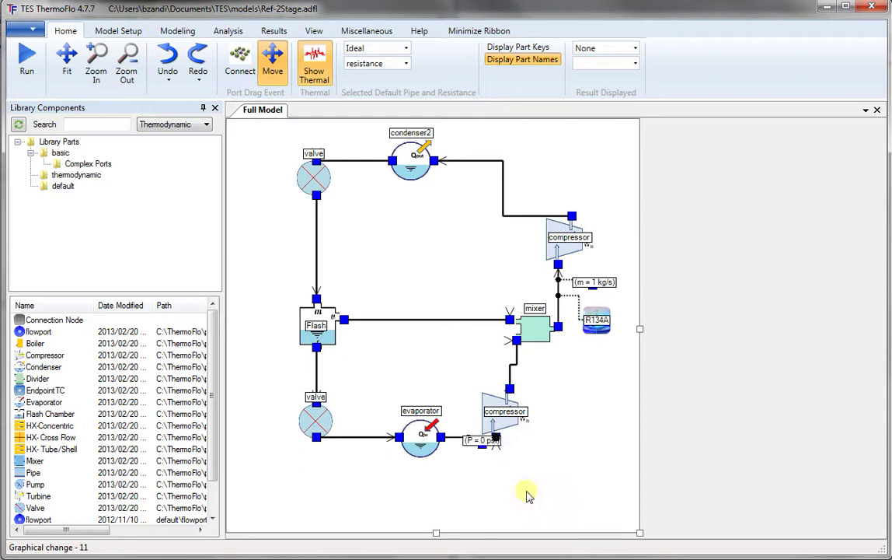
{"action": "double_click", "coordinate": [480, 440]}
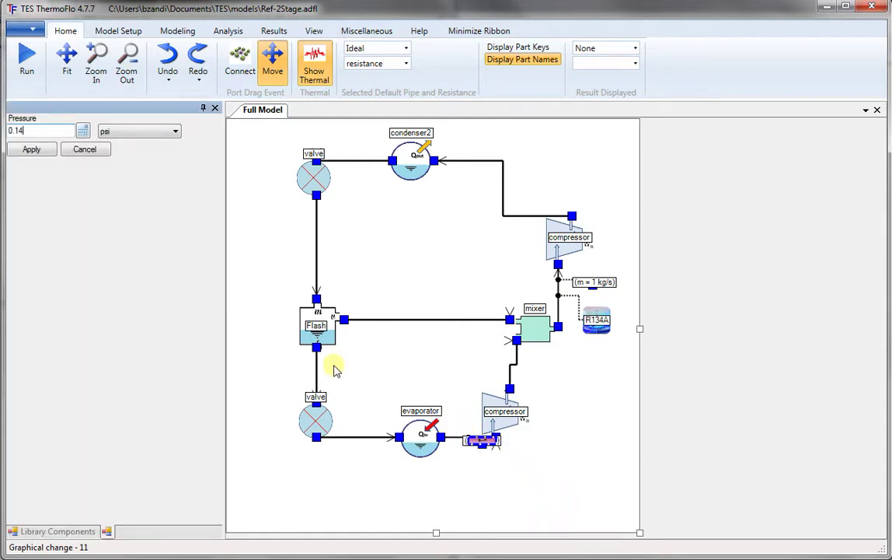
{"action": "left_click", "coordinate": [174, 132]}
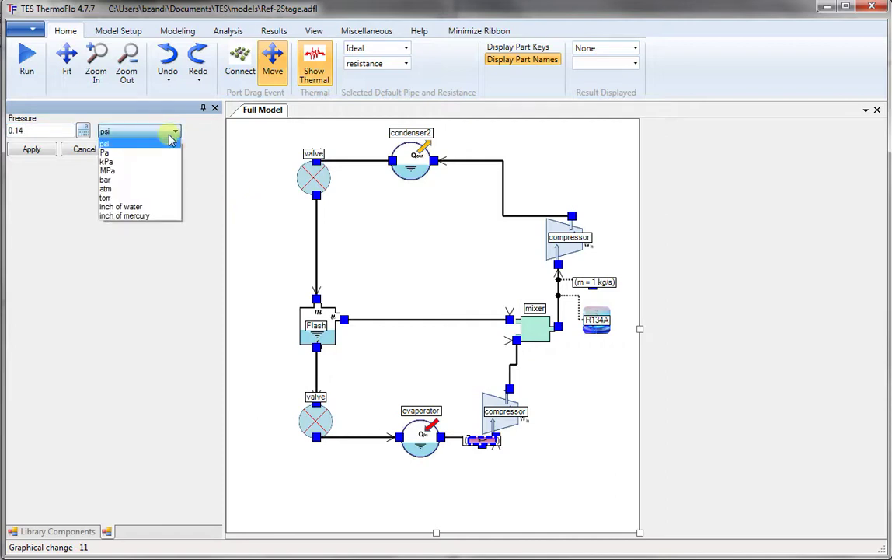
{"action": "left_click", "coordinate": [129, 170]}
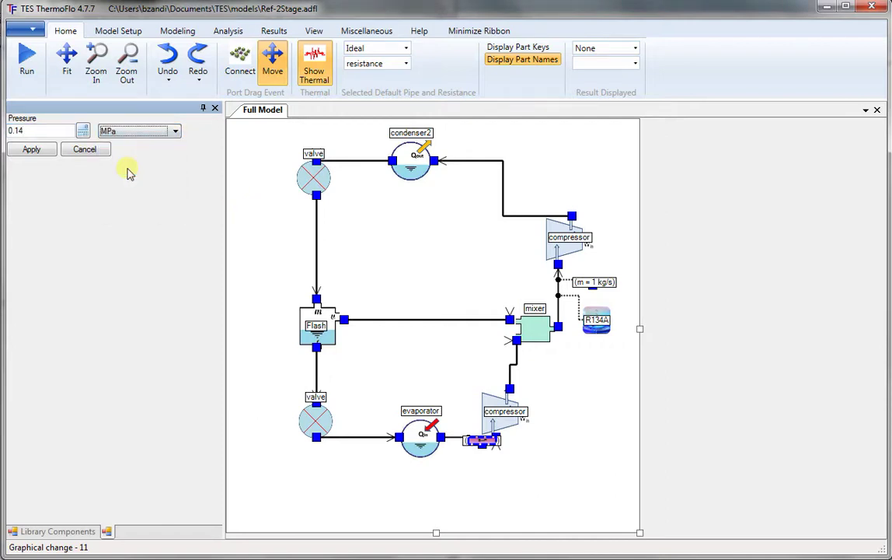
{"action": "left_click", "coordinate": [31, 150]}
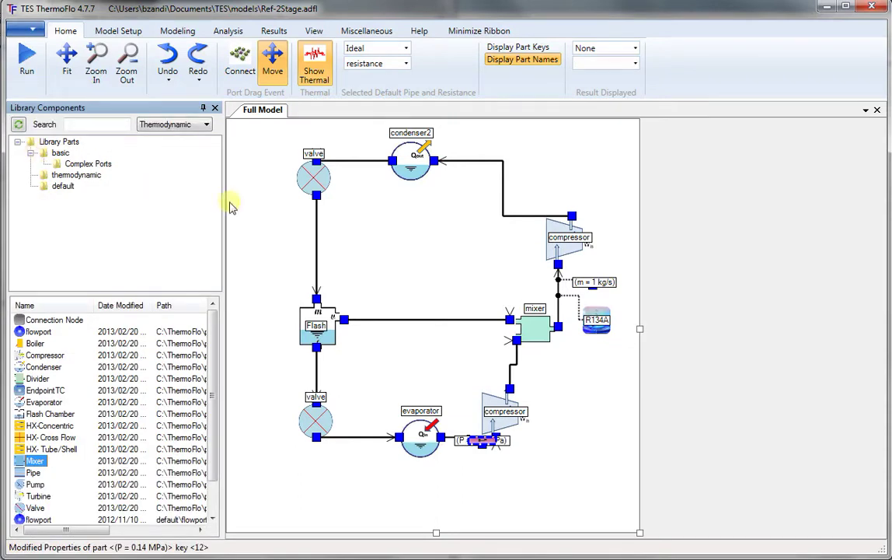
- Set 0.8 MPa at the upper compressor's outlet and move the label off the pipe
{"action": "right_click", "coordinate": [573, 218]}
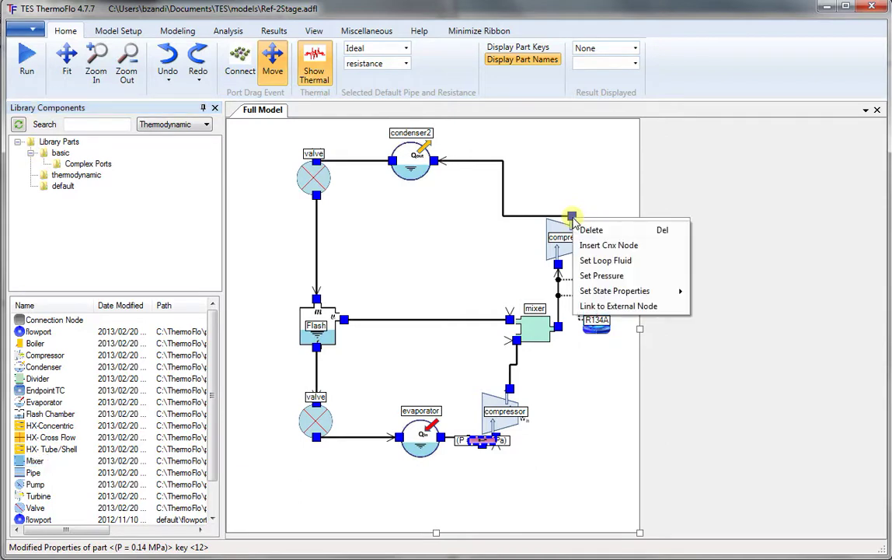
{"action": "left_click", "coordinate": [593, 274]}
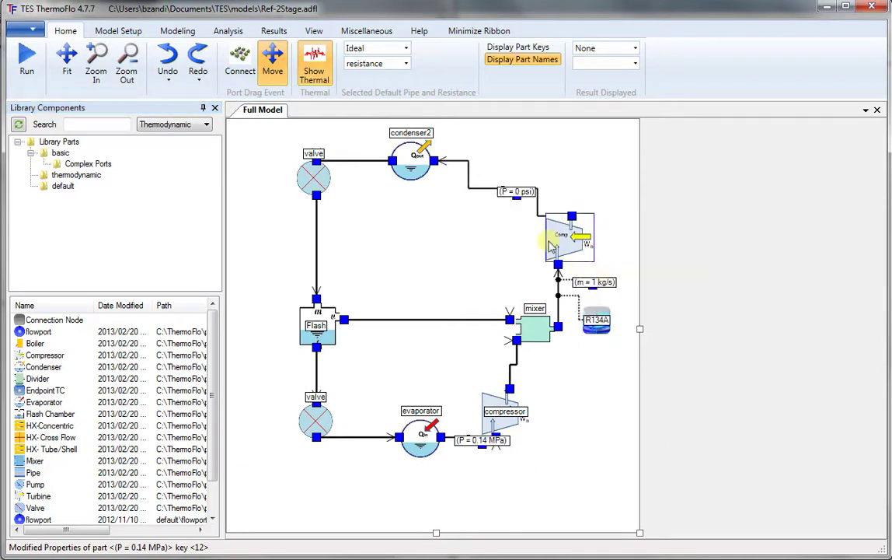
{"action": "double_click", "coordinate": [515, 192]}
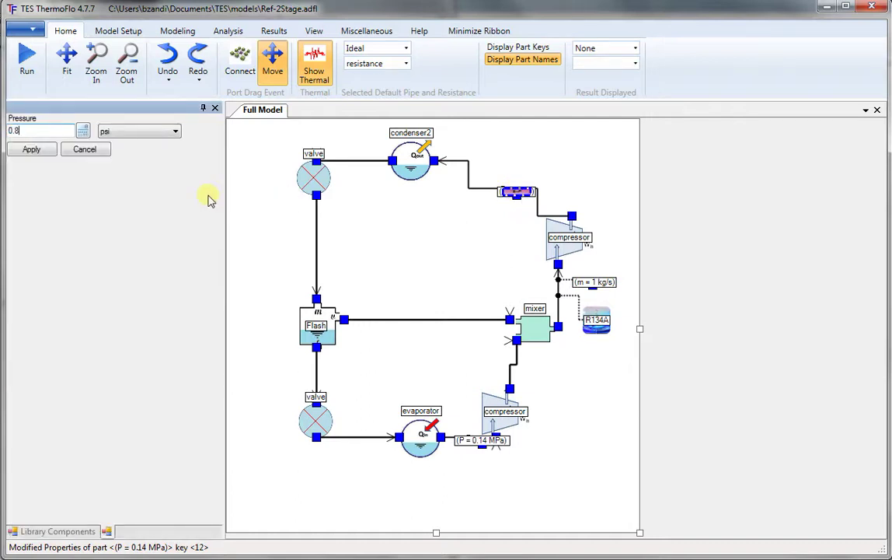
{"action": "left_click", "coordinate": [175, 134]}
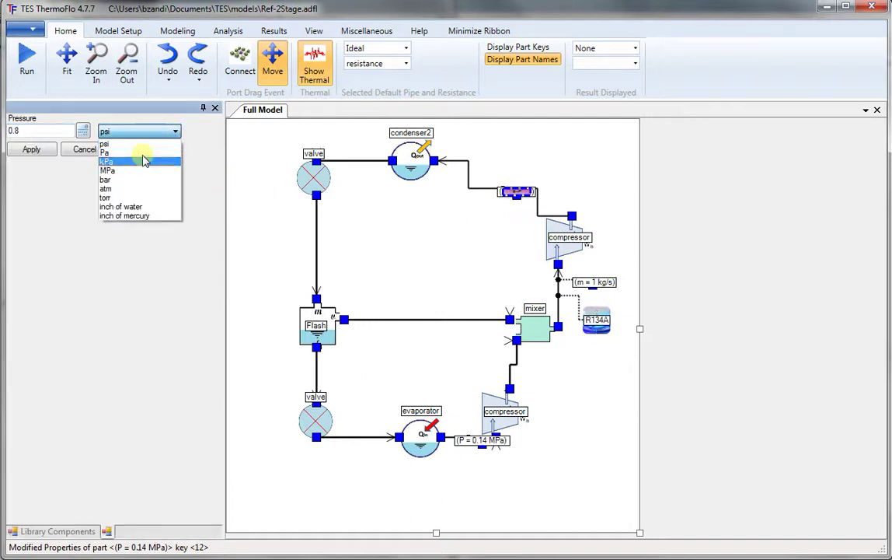
{"action": "left_click", "coordinate": [92, 170]}
{"action": "left_click", "coordinate": [32, 149]}
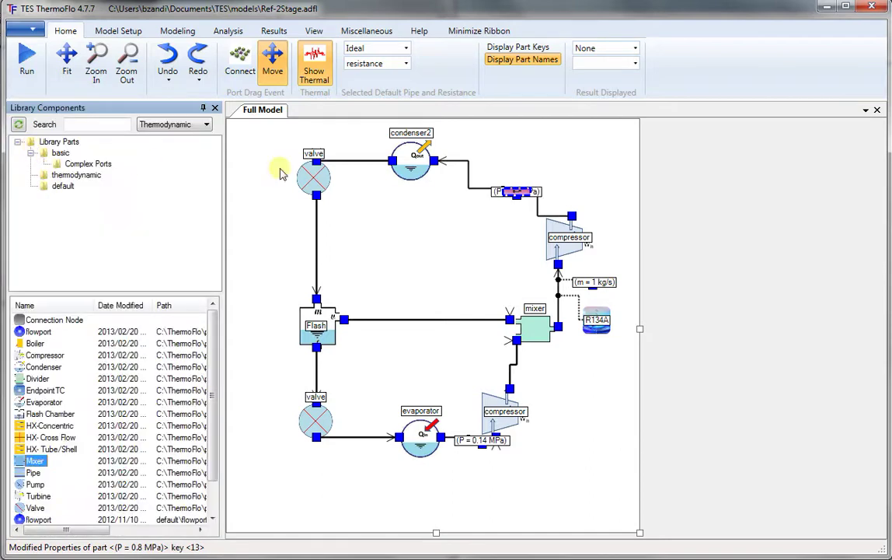
{"action": "left_click_drag", "start_coordinate": [521, 196], "coordinate": [542, 164]}
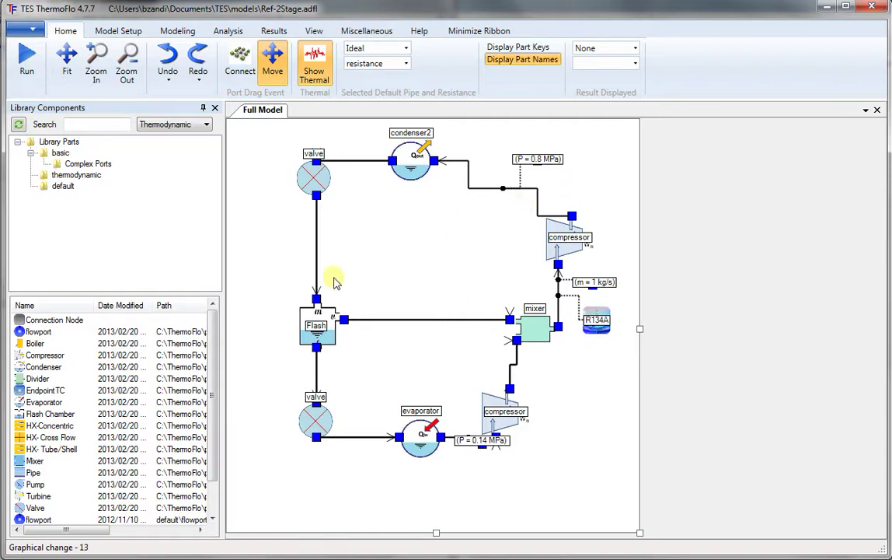
- Set 0.32 MPa at the flash chamber's top inlet and reposition the pressure labels
{"action": "right_click", "coordinate": [317, 302]}
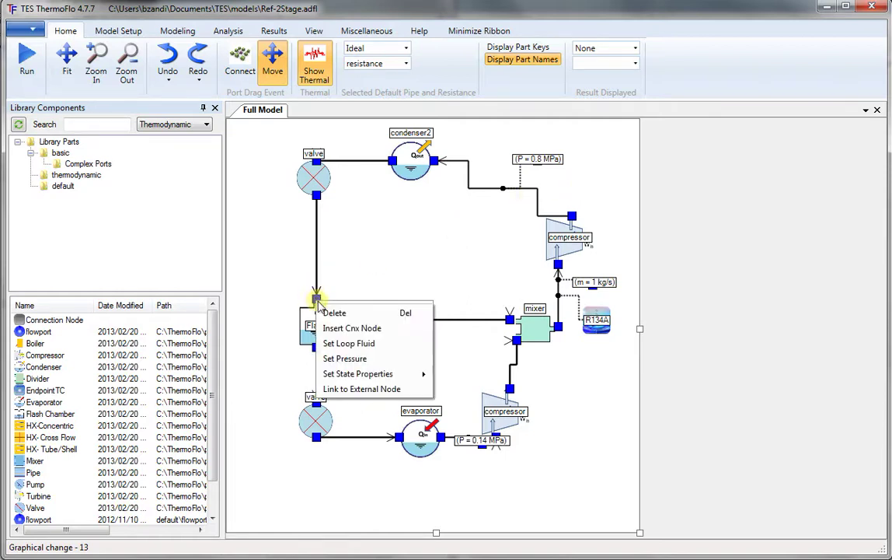
{"action": "left_click", "coordinate": [345, 358]}
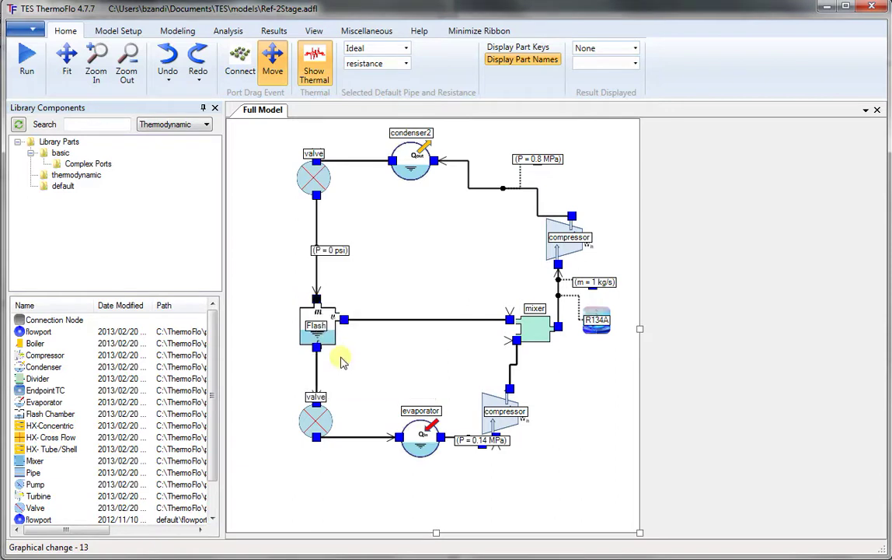
{"action": "left_click", "coordinate": [327, 252]}
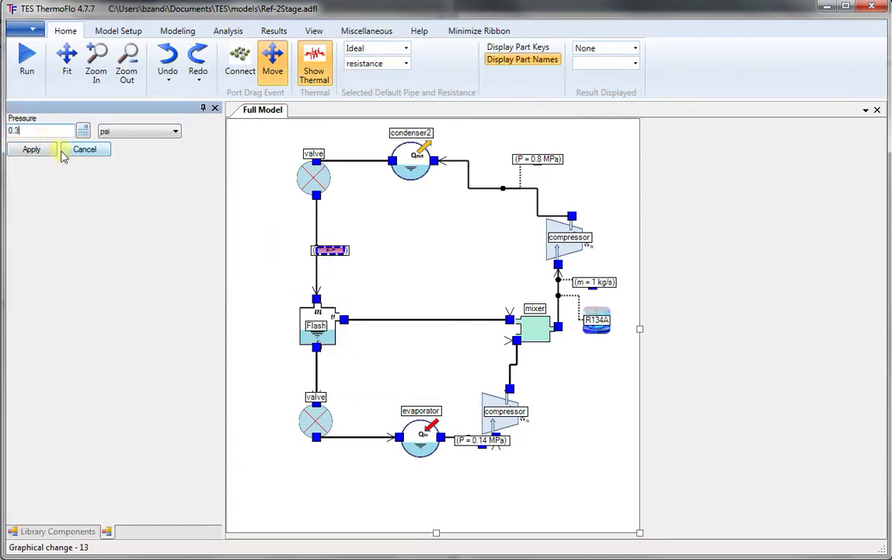
{"action": "left_click", "coordinate": [173, 133]}
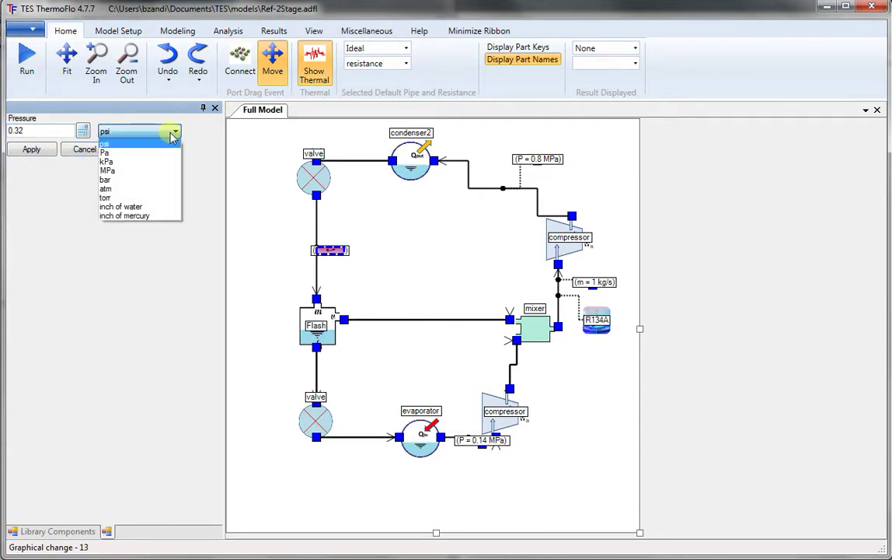
{"action": "left_click", "coordinate": [109, 170]}
{"action": "left_click", "coordinate": [31, 150]}
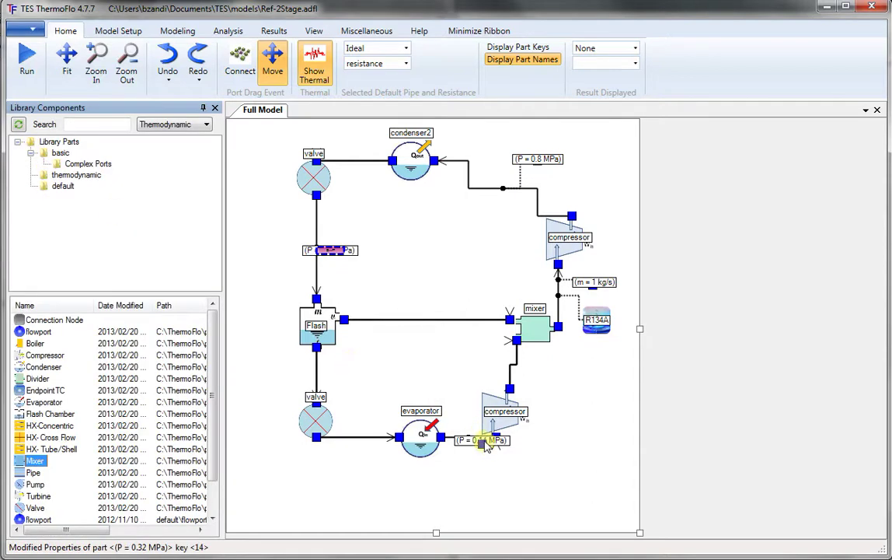
{"action": "left_click_drag", "start_coordinate": [486, 445], "coordinate": [485, 469]}
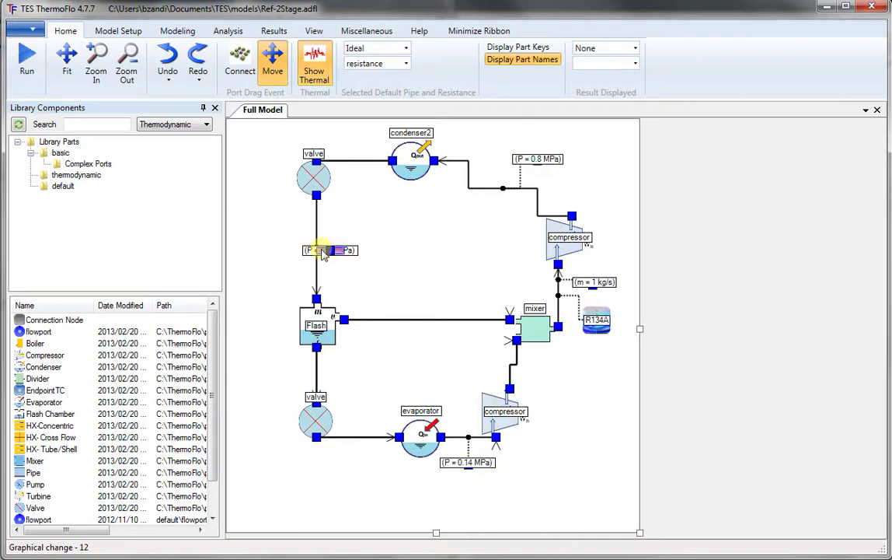
{"action": "left_click_drag", "start_coordinate": [325, 258], "coordinate": [276, 263]}
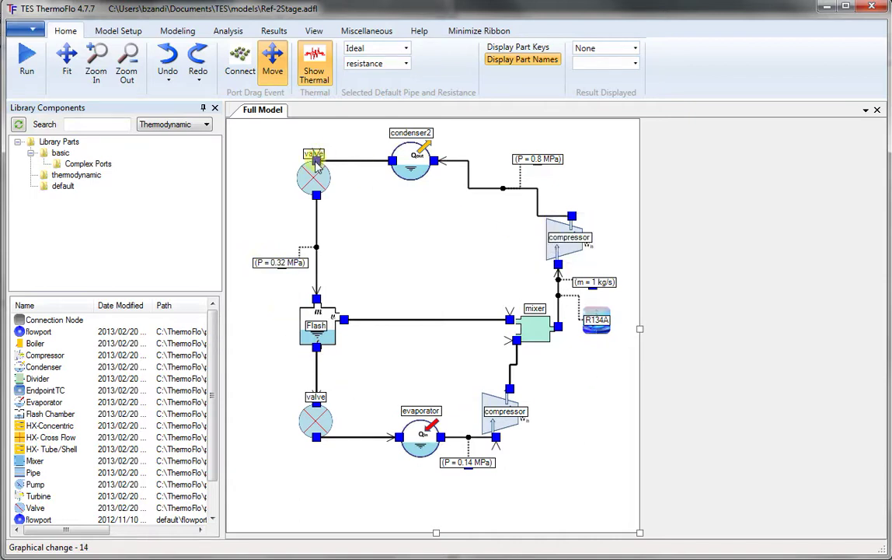
- Set quality X = 0 at the upper valve inlet after condenser2
{"action": "right_click", "coordinate": [317, 162]}
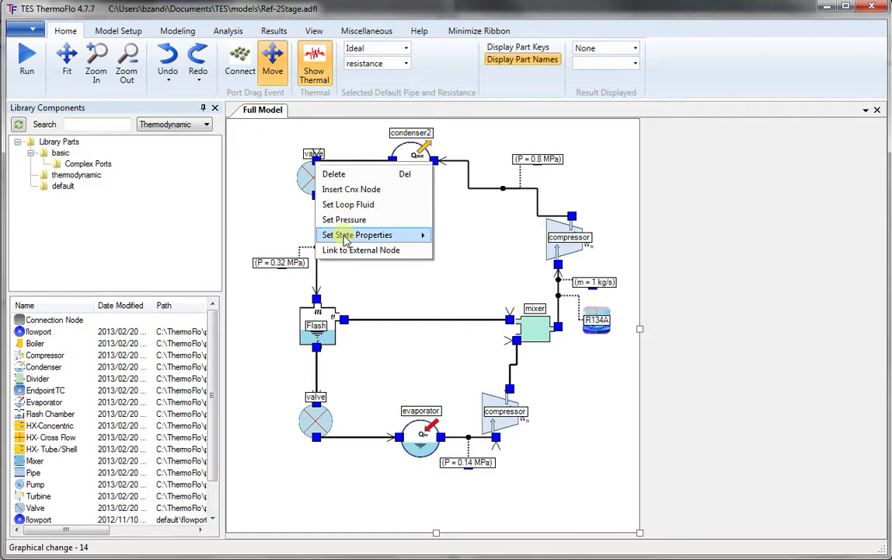
{"action": "mouse_move", "coordinate": [347, 236]}
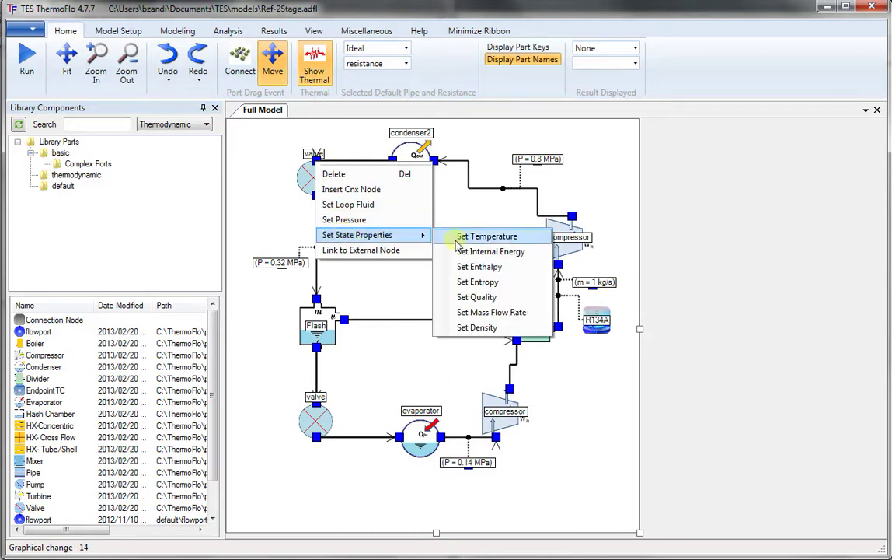
{"action": "left_click", "coordinate": [495, 298]}
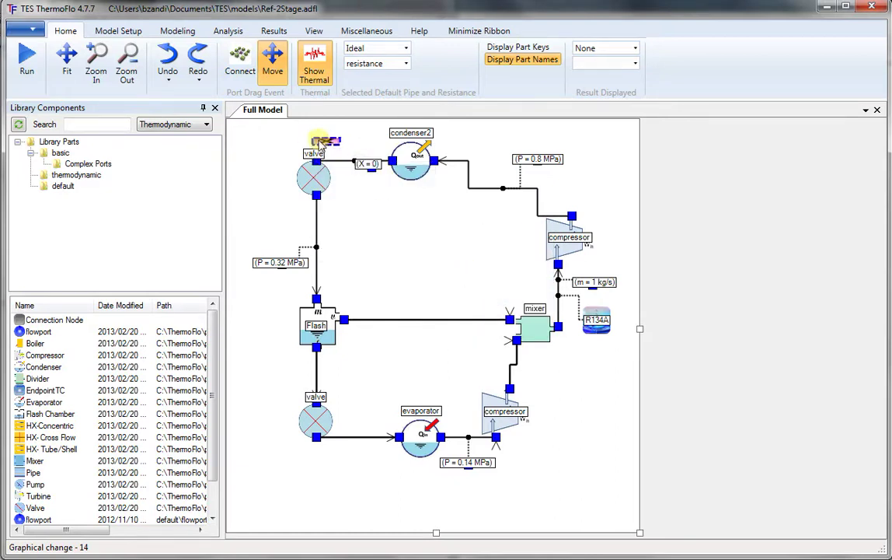
{"action": "left_click_drag", "start_coordinate": [319, 144], "coordinate": [314, 142]}
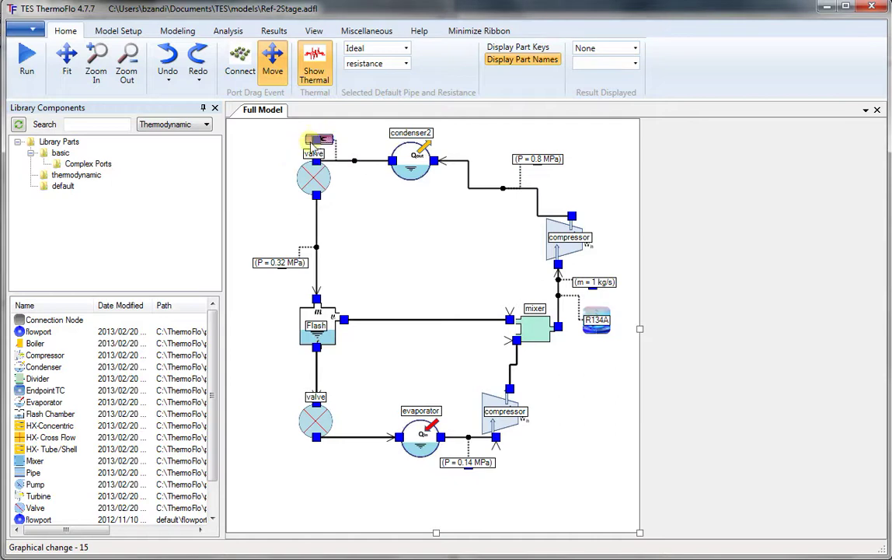
- Set quality X = 1 at the evaporator outlet feeding the lower compressor
{"action": "right_click", "coordinate": [468, 438]}
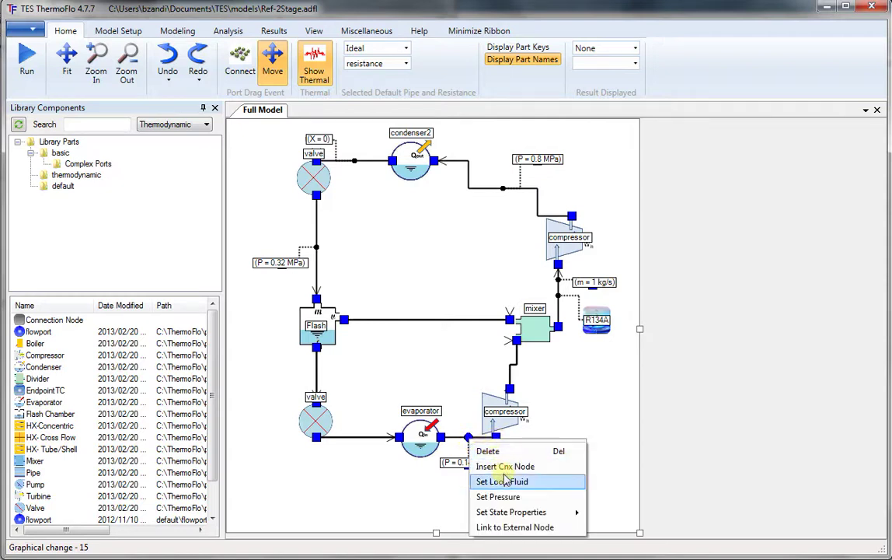
{"action": "mouse_move", "coordinate": [522, 512]}
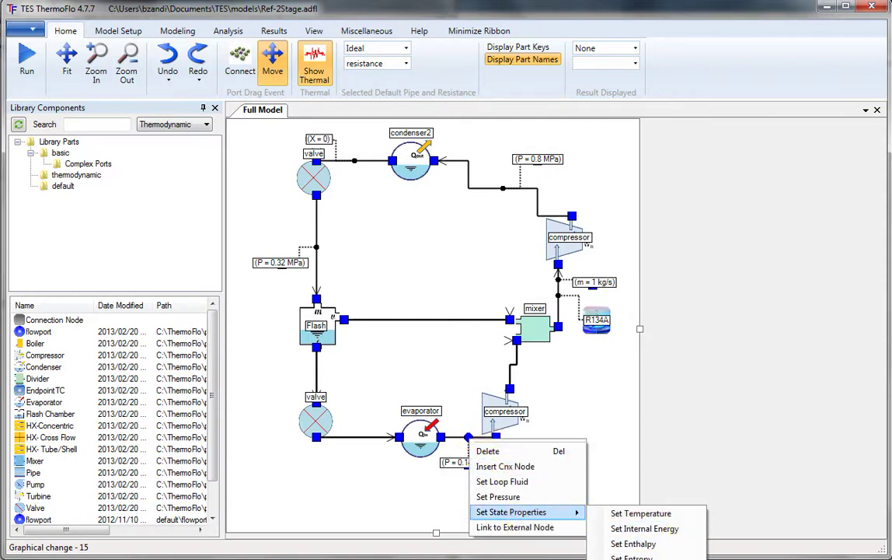
{"action": "left_click", "coordinate": [588, 528]}
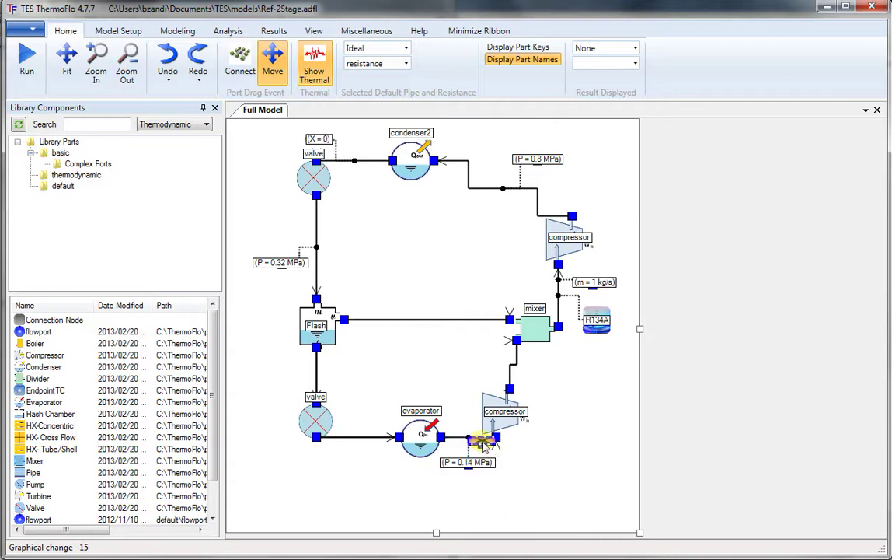
{"action": "left_click_drag", "start_coordinate": [503, 451], "coordinate": [540, 458]}
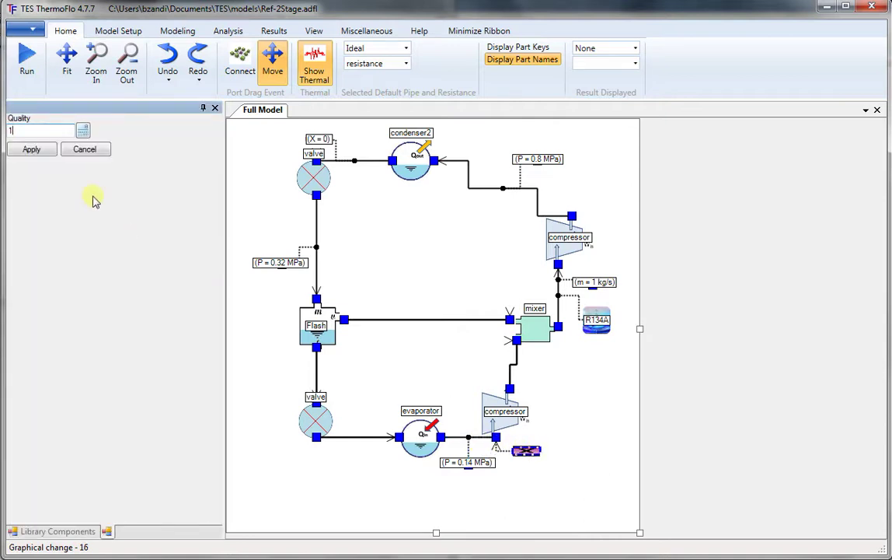
{"action": "left_click", "coordinate": [31, 148]}
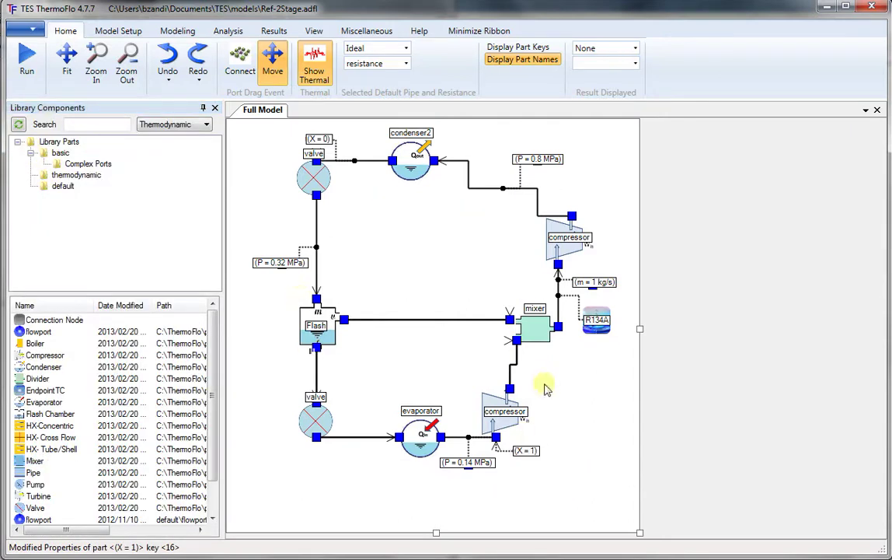
{"action": "double_click", "coordinate": [572, 245]}
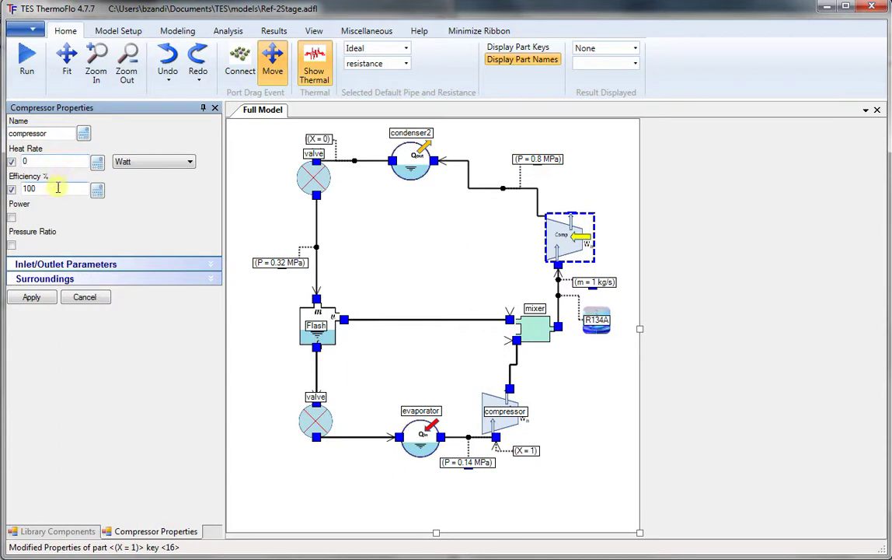
{"action": "left_click", "coordinate": [209, 265]}
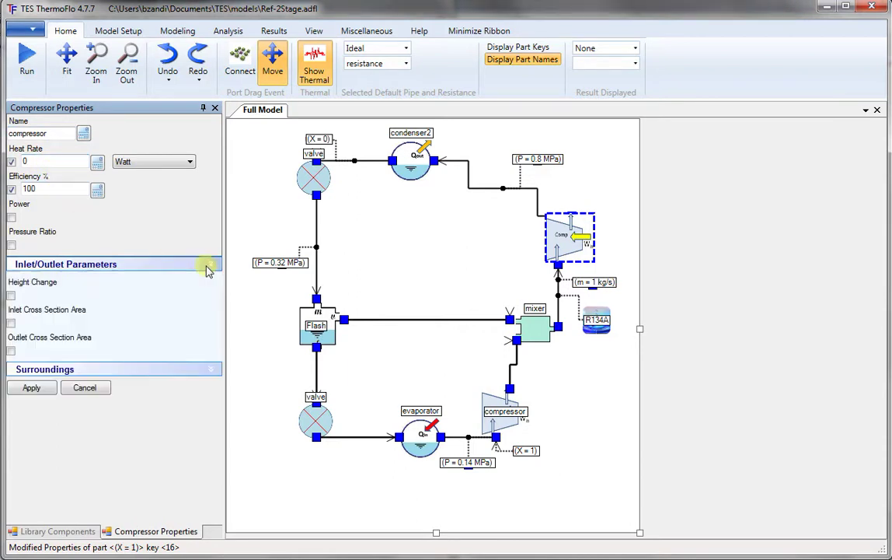
{"action": "left_click", "coordinate": [209, 266]}
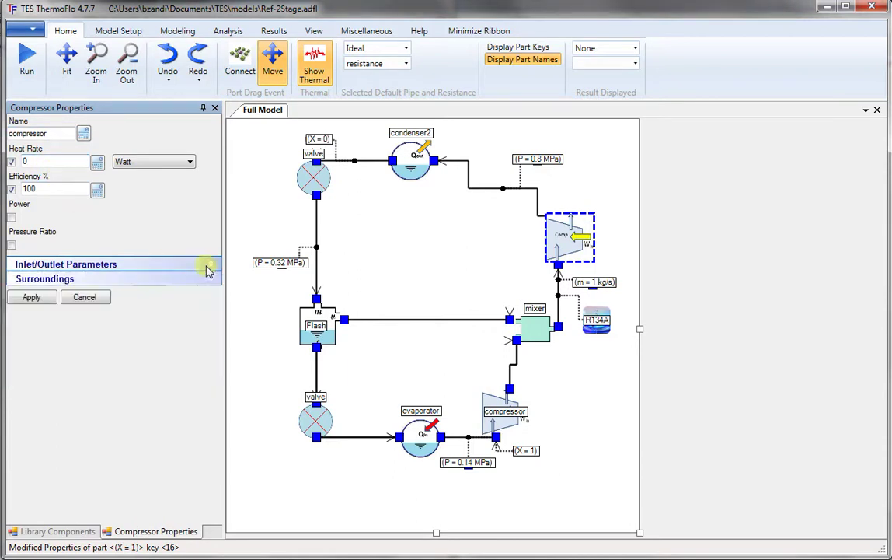
{"action": "left_click", "coordinate": [84, 299]}
{"action": "left_click", "coordinate": [416, 173]}
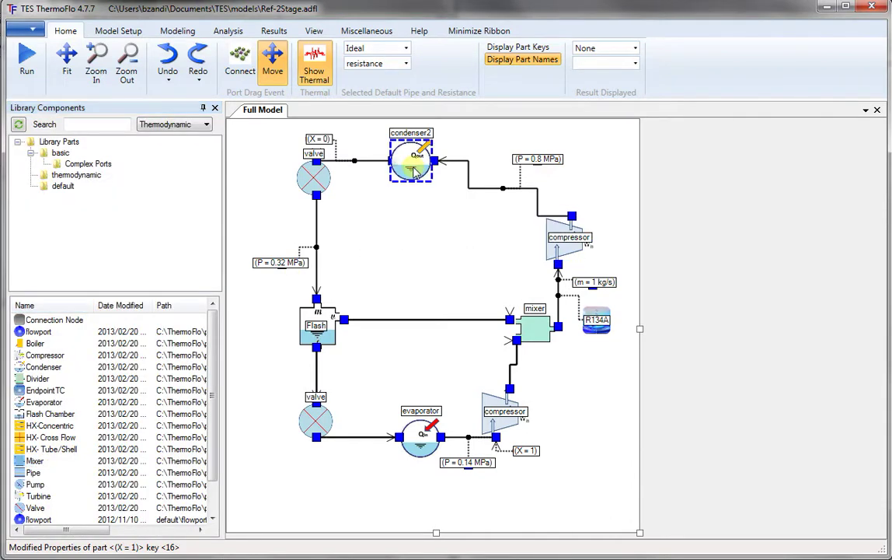
{"action": "double_click", "coordinate": [416, 173]}
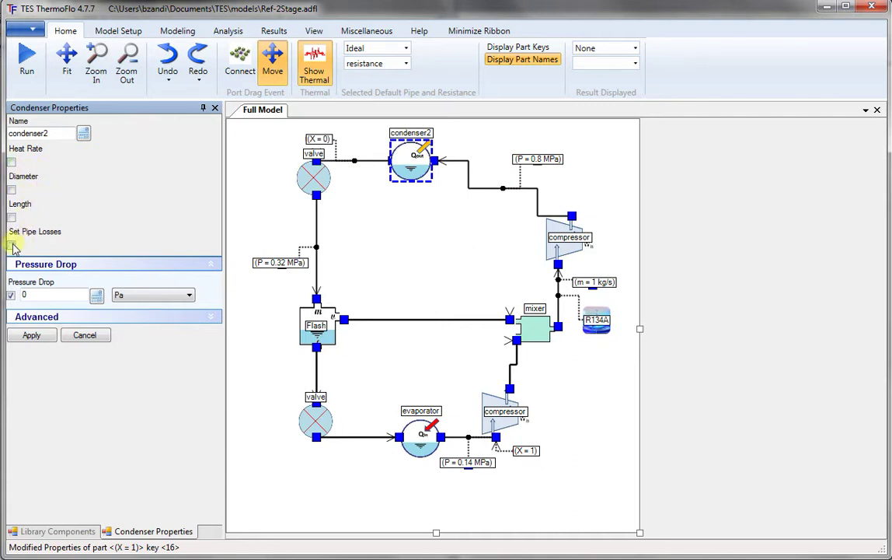
{"action": "left_click", "coordinate": [12, 246]}
{"action": "left_click", "coordinate": [12, 246]}
{"action": "left_click", "coordinate": [87, 337]}
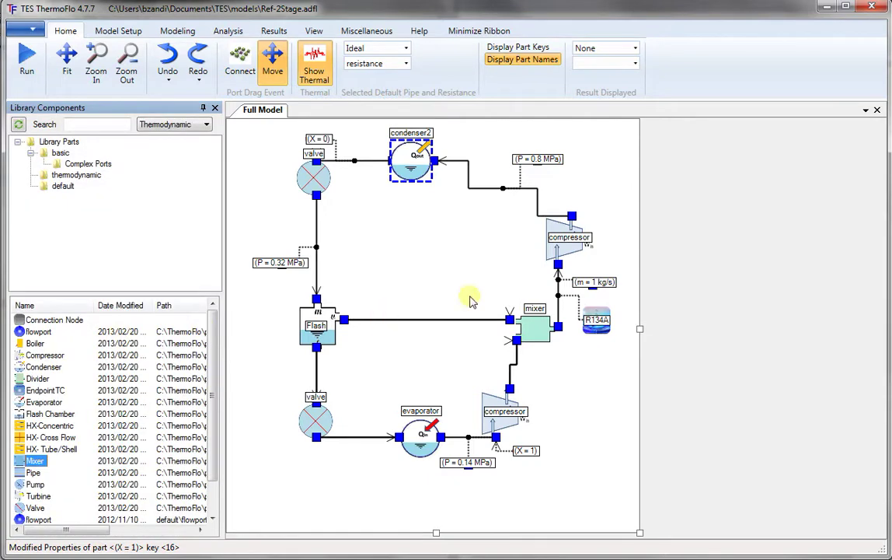
{"action": "left_click", "coordinate": [455, 264]}
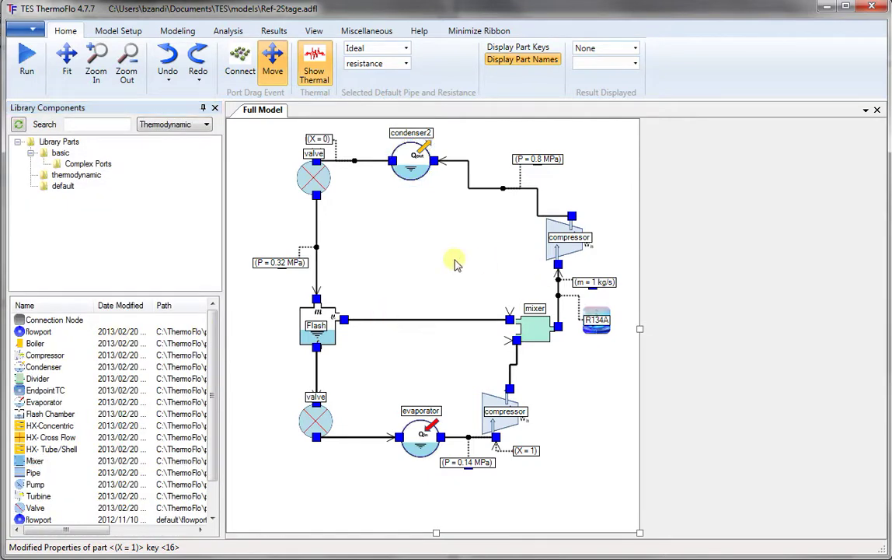
- Run the solver, view node temperatures in Celsius (-18.71 to 38.14 °C), and return to the diagram
{"action": "left_click", "coordinate": [27, 69]}
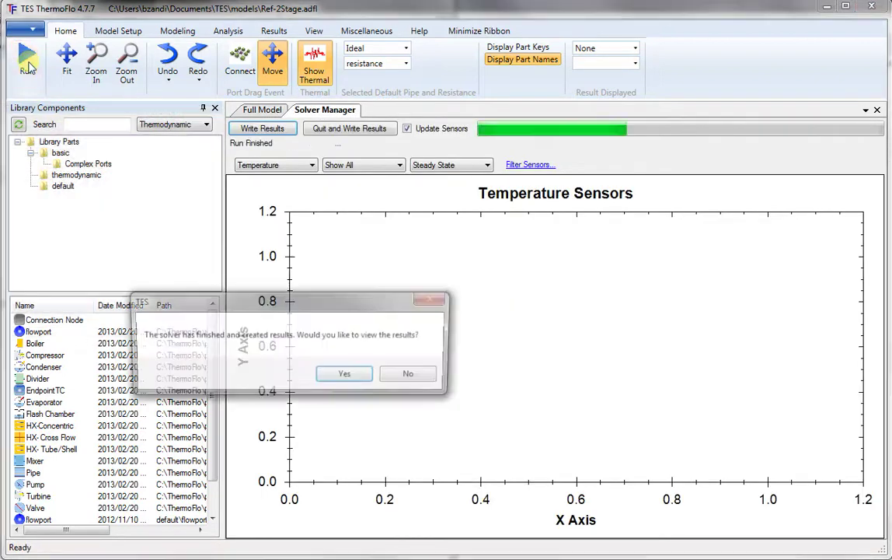
{"action": "left_click", "coordinate": [347, 375]}
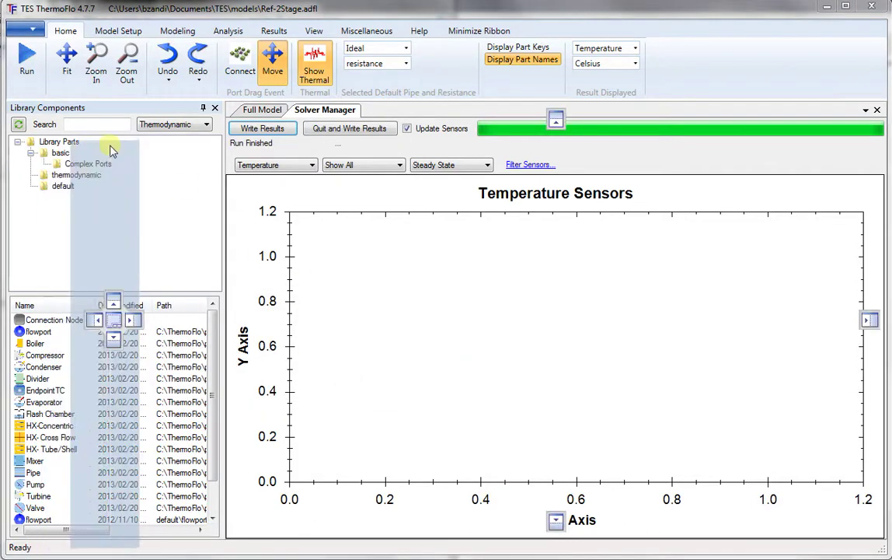
{"action": "left_click_drag", "start_coordinate": [139, 145], "coordinate": [161, 144]}
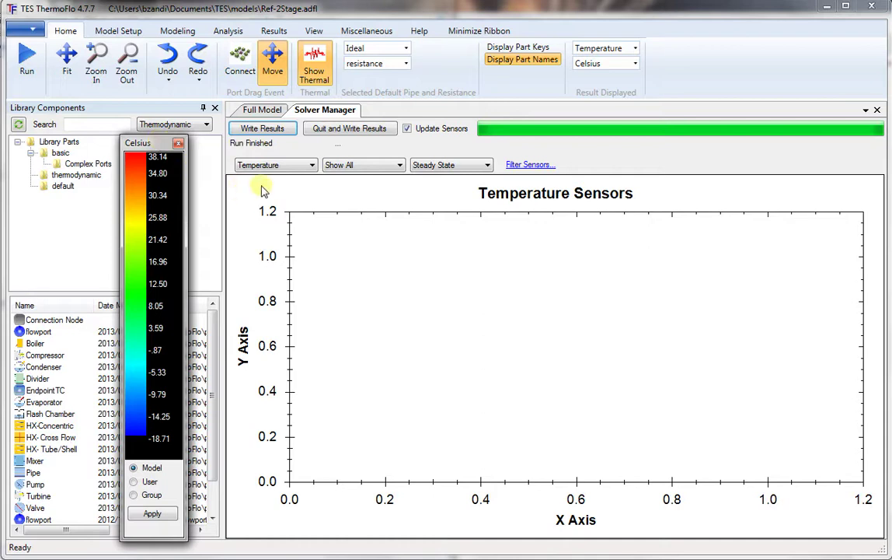
{"action": "middle_click", "coordinate": [318, 114]}
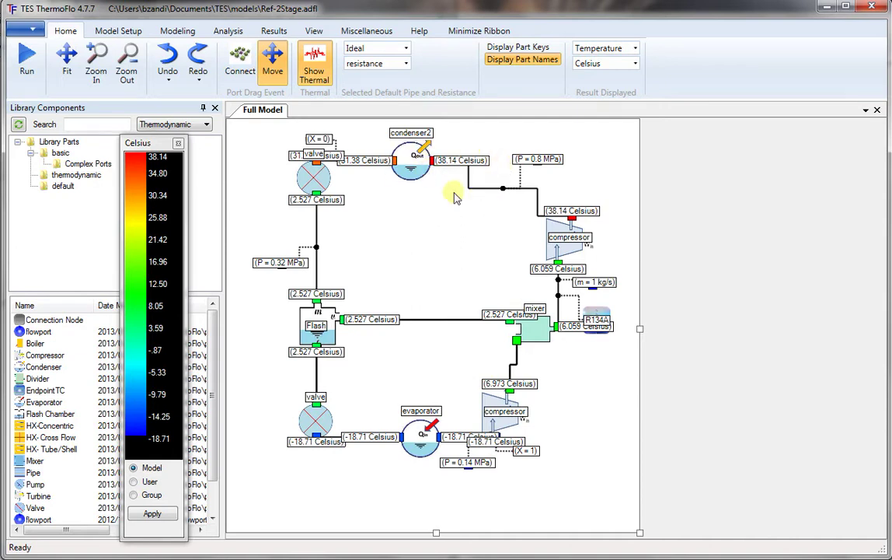
- Display the upper compressor's results: inlet 6.059 °C, outlet 38.144 °C, pressure ratio 2.5
{"action": "right_click", "coordinate": [569, 246]}
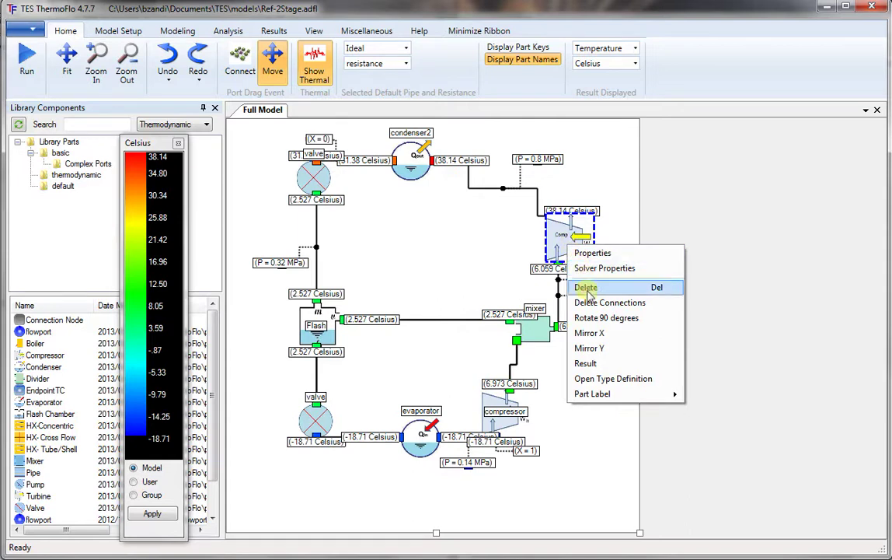
{"action": "left_click", "coordinate": [586, 365]}
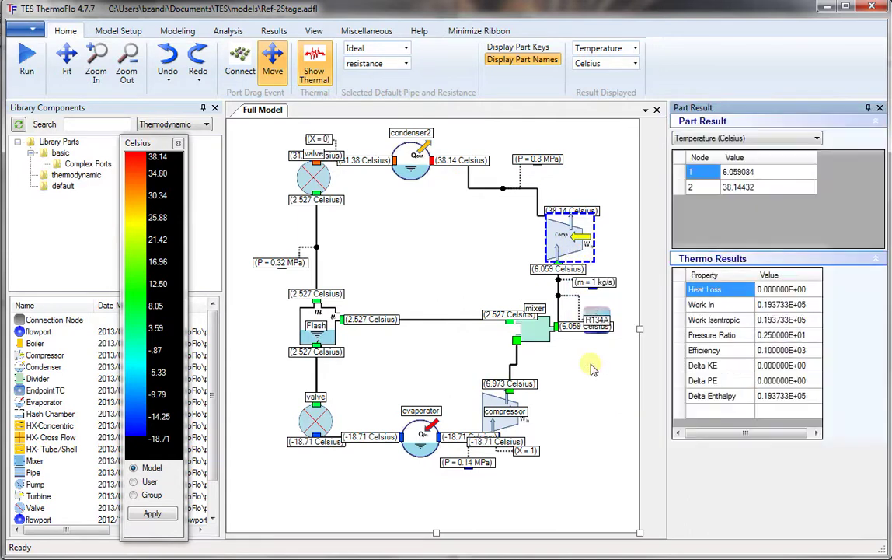